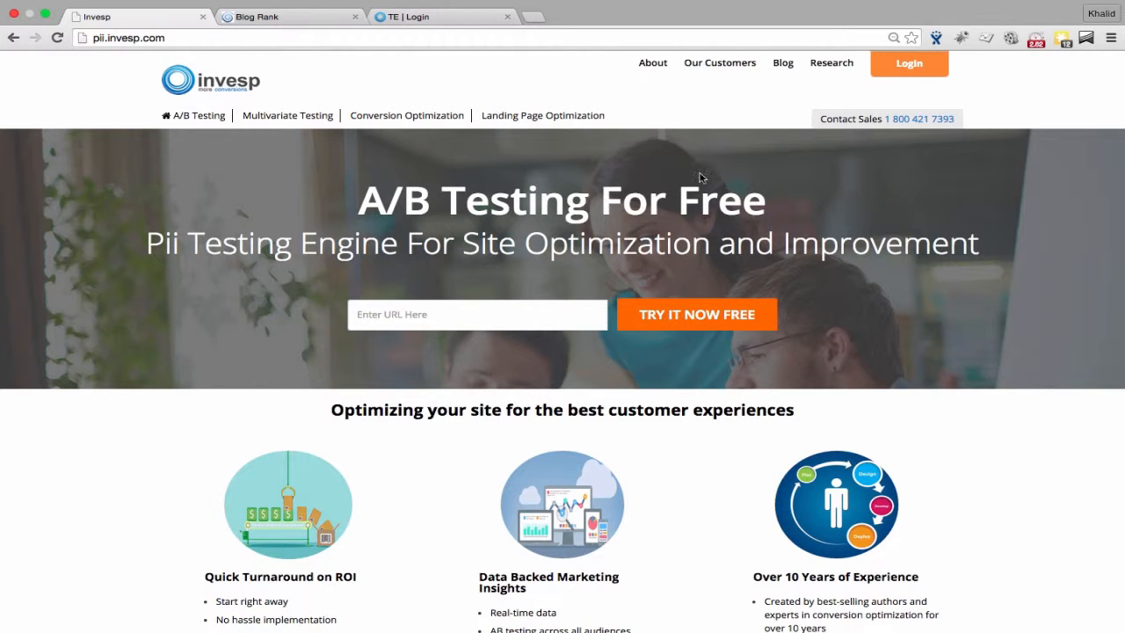
Check the Blog Rank site, then sign in to the PII Test Engine with the Facebook login
{"action": "left_click", "coordinate": [298, 21]}
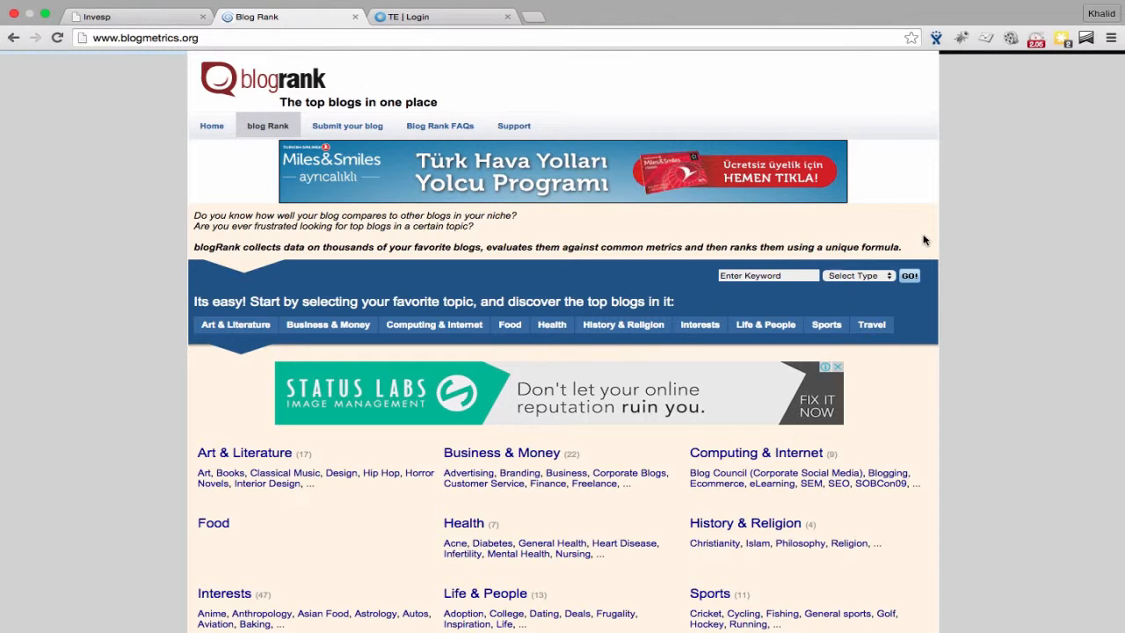
{"action": "left_click", "coordinate": [456, 19]}
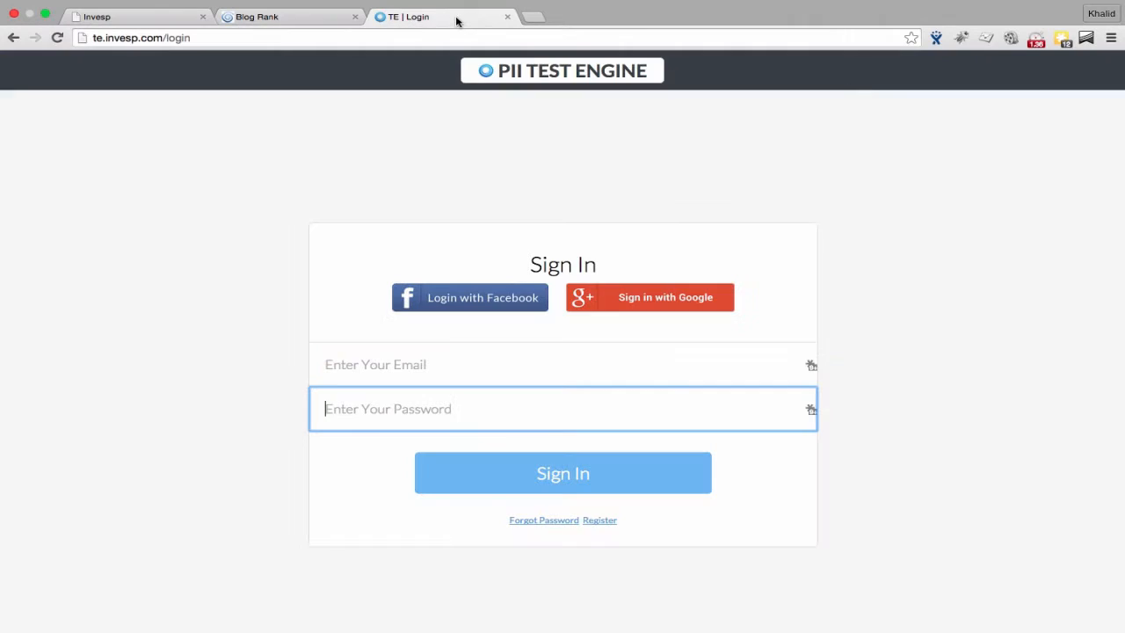
{"action": "left_click", "coordinate": [475, 301]}
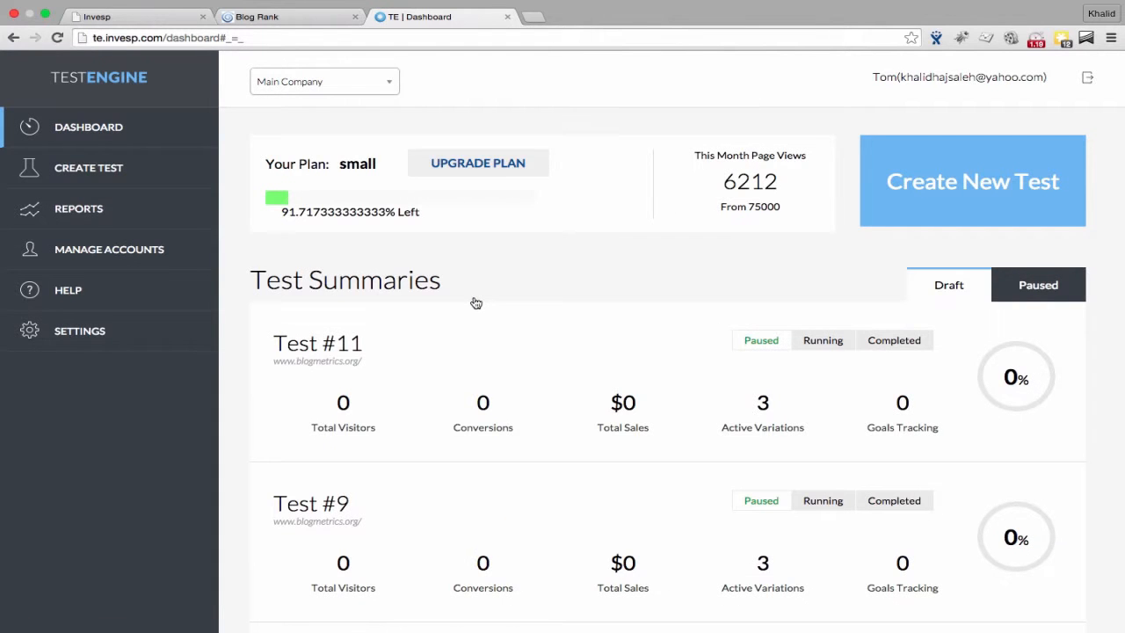
{"action": "left_click", "coordinate": [284, 23]}
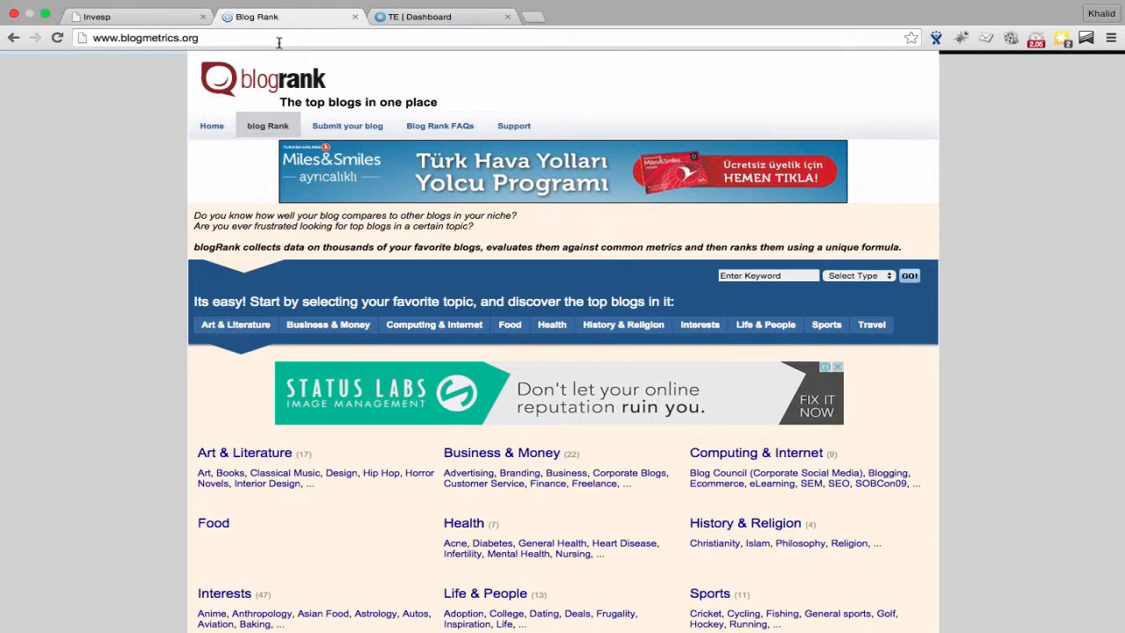
{"action": "left_click", "coordinate": [417, 17]}
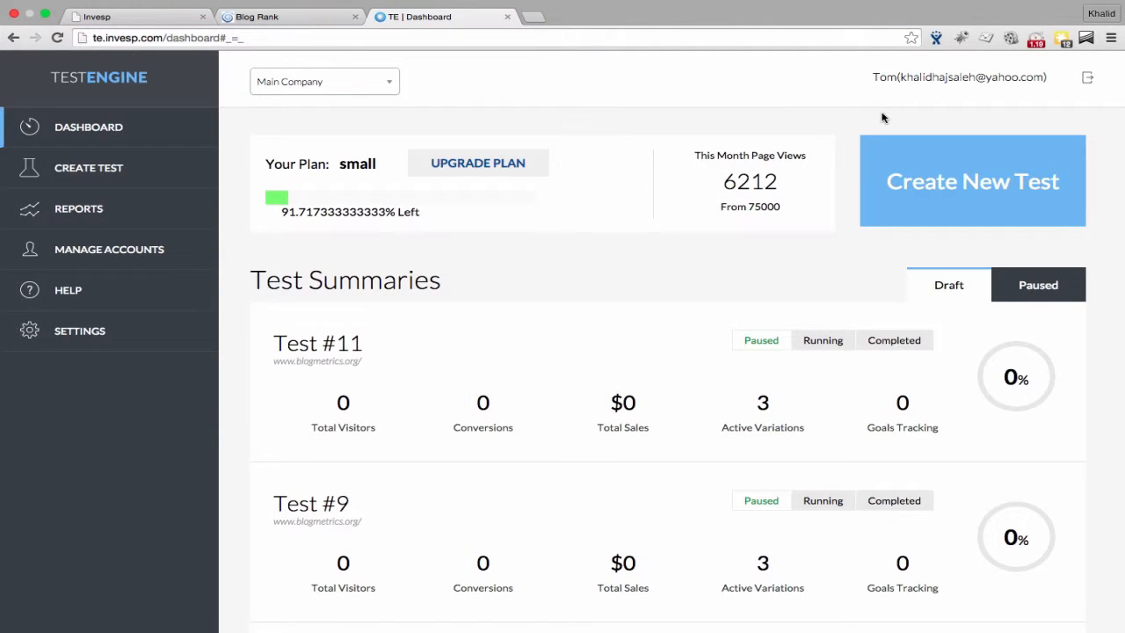
{"action": "left_click", "coordinate": [978, 195]}
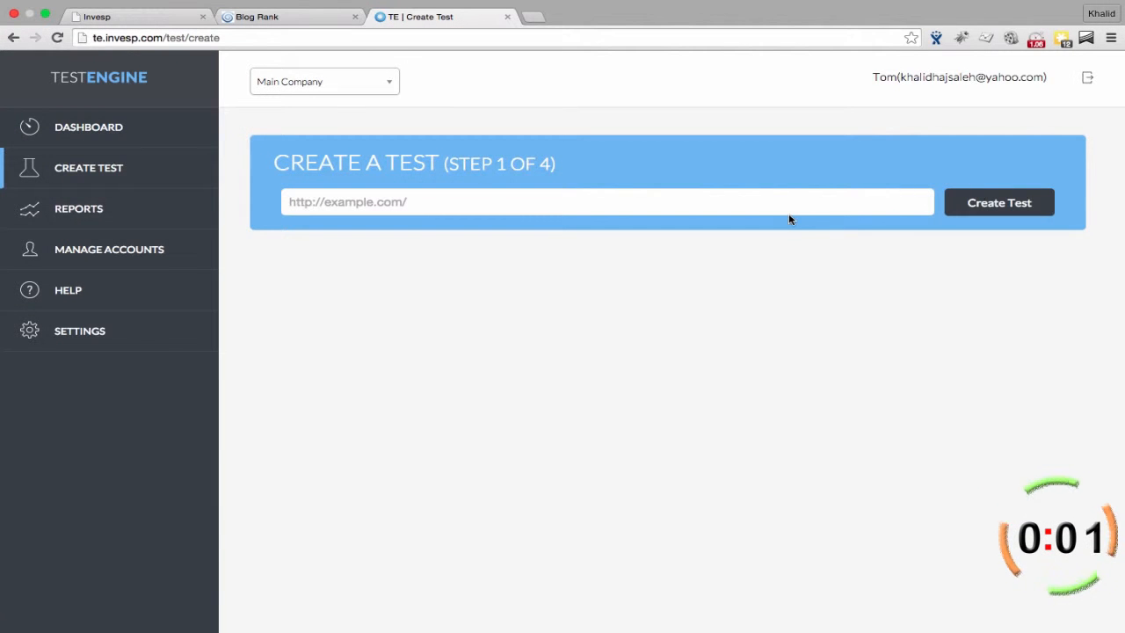
{"action": "left_click", "coordinate": [781, 210]}
{"action": "type", "text": "http://www.blogmetrics.org/"}
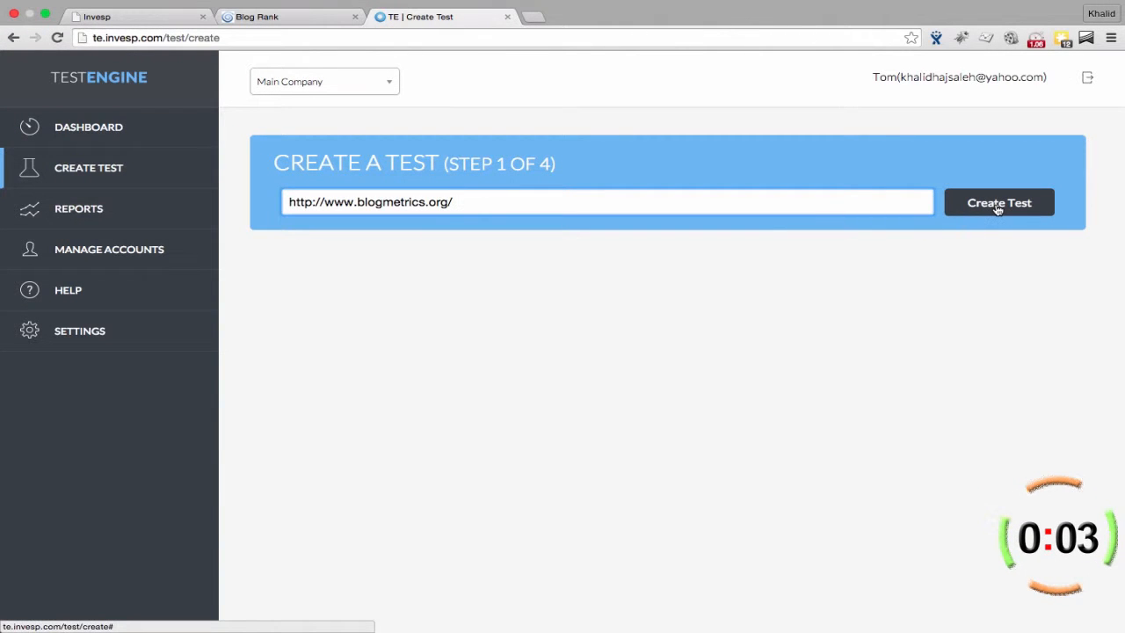
{"action": "left_click", "coordinate": [998, 208]}
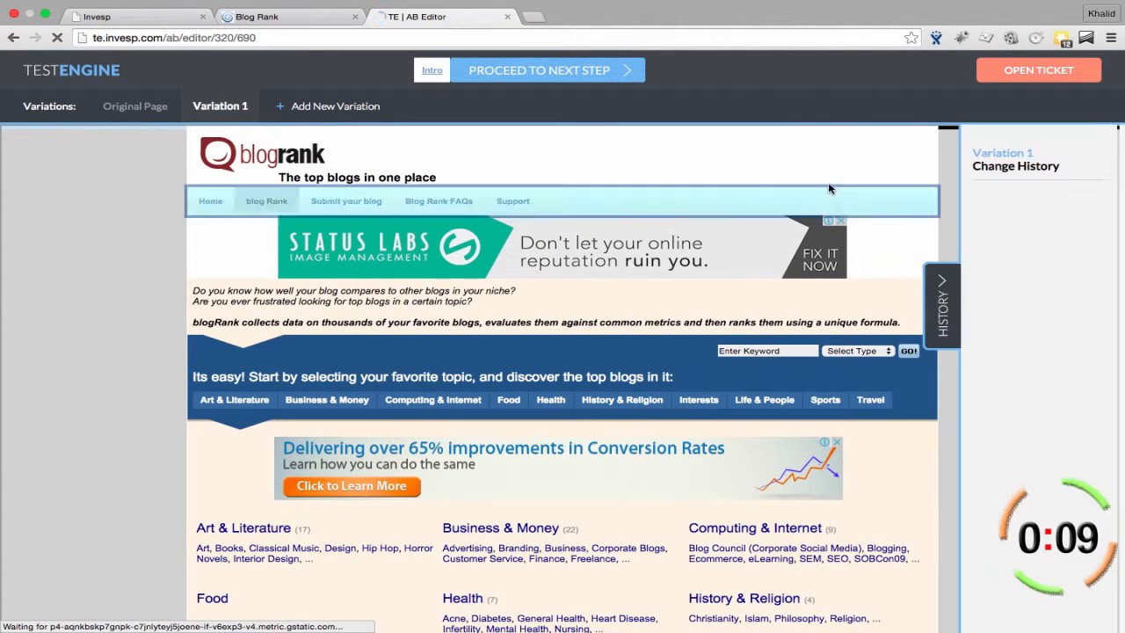
Move the blogrank logo in Variation 1 to the right end of the page header
{"action": "left_click", "coordinate": [295, 153]}
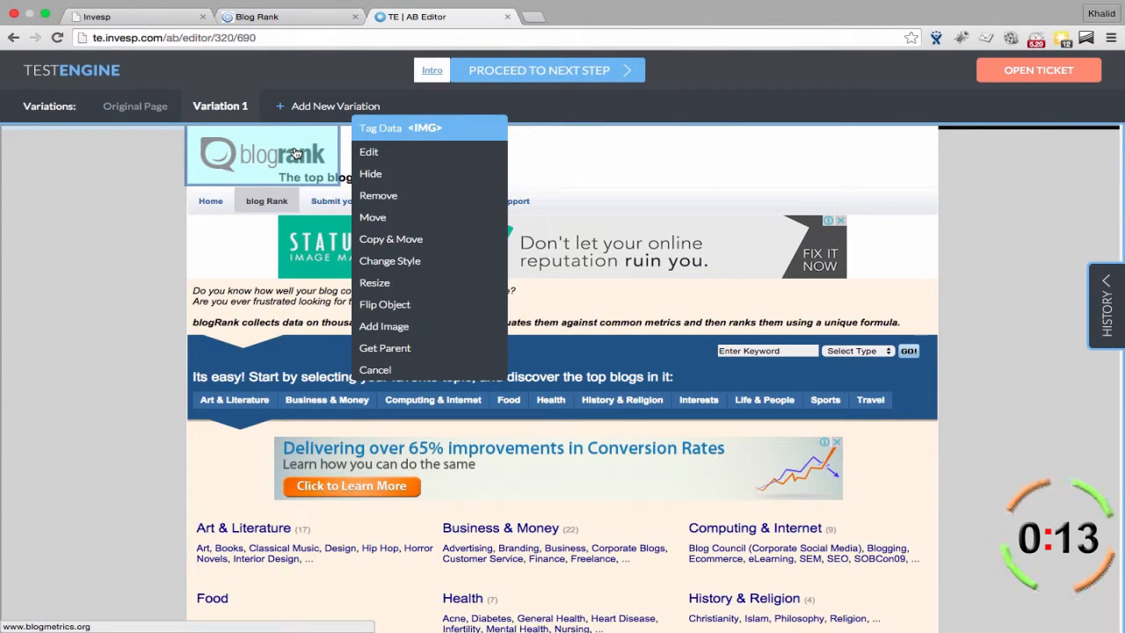
{"action": "left_click", "coordinate": [371, 217]}
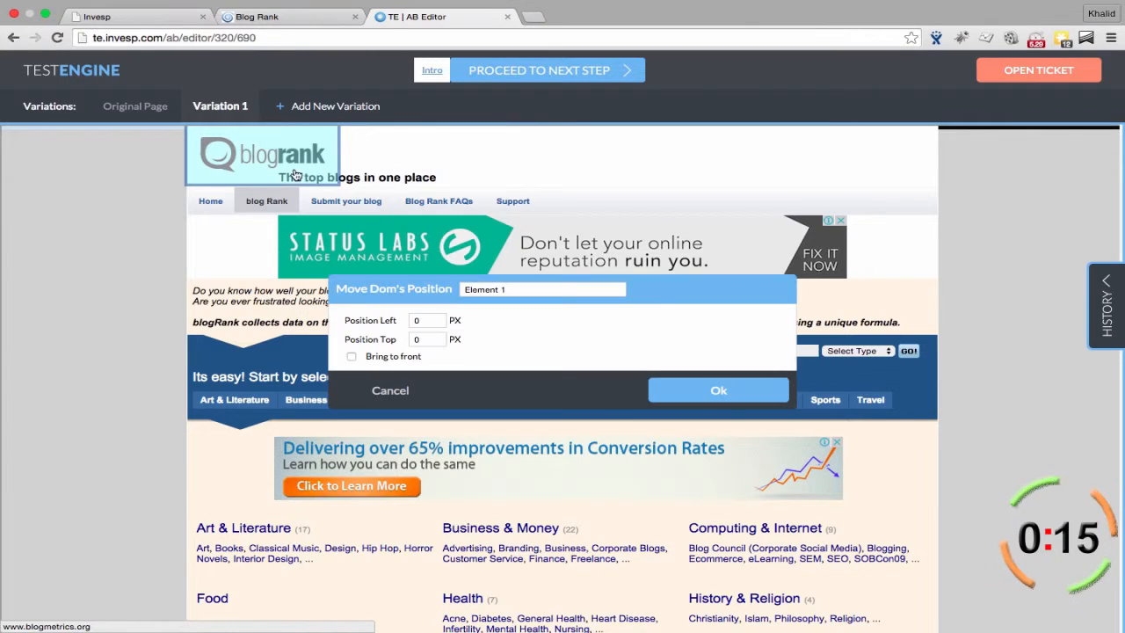
{"action": "left_click_drag", "start_coordinate": [295, 174], "coordinate": [791, 188]}
{"action": "left_click", "coordinate": [754, 397]}
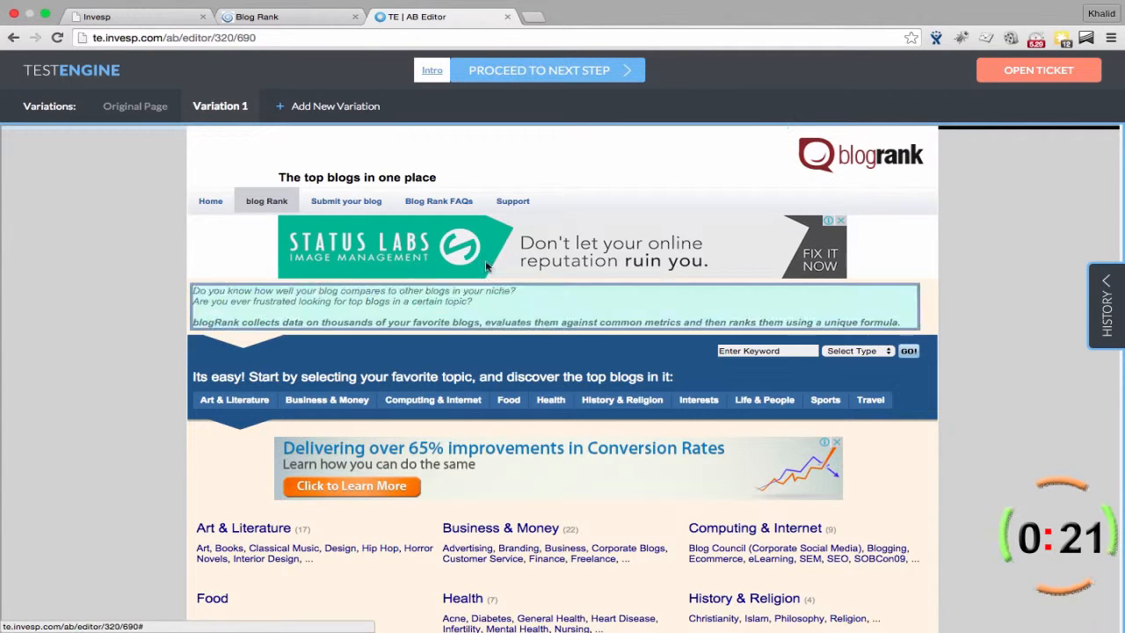
Move the tagline "The top blogs in one place" to just below the relocated logo, offset about 562 px left and -2 px top
{"action": "left_click", "coordinate": [383, 175]}
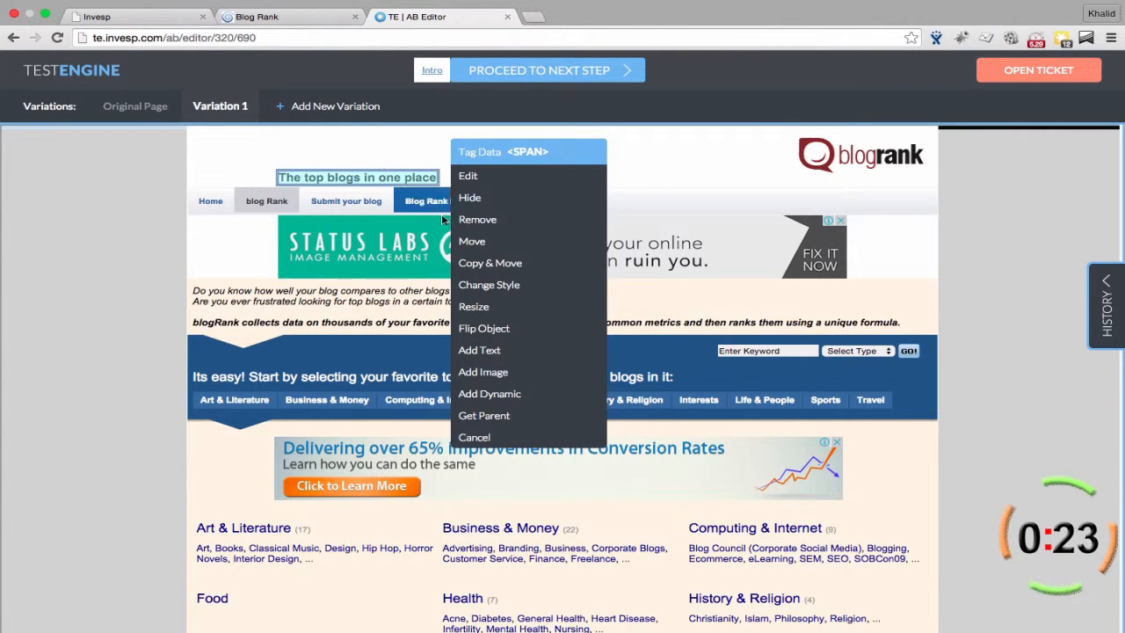
{"action": "left_click", "coordinate": [457, 238]}
{"action": "left_click_drag", "start_coordinate": [402, 174], "coordinate": [722, 230]}
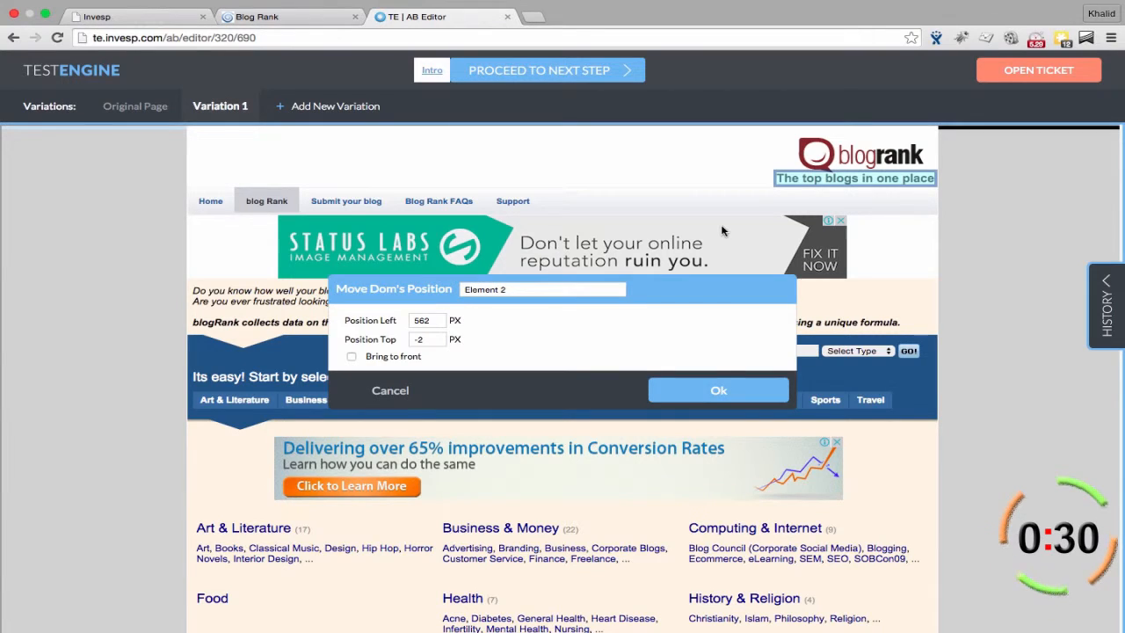
{"action": "left_click", "coordinate": [701, 397]}
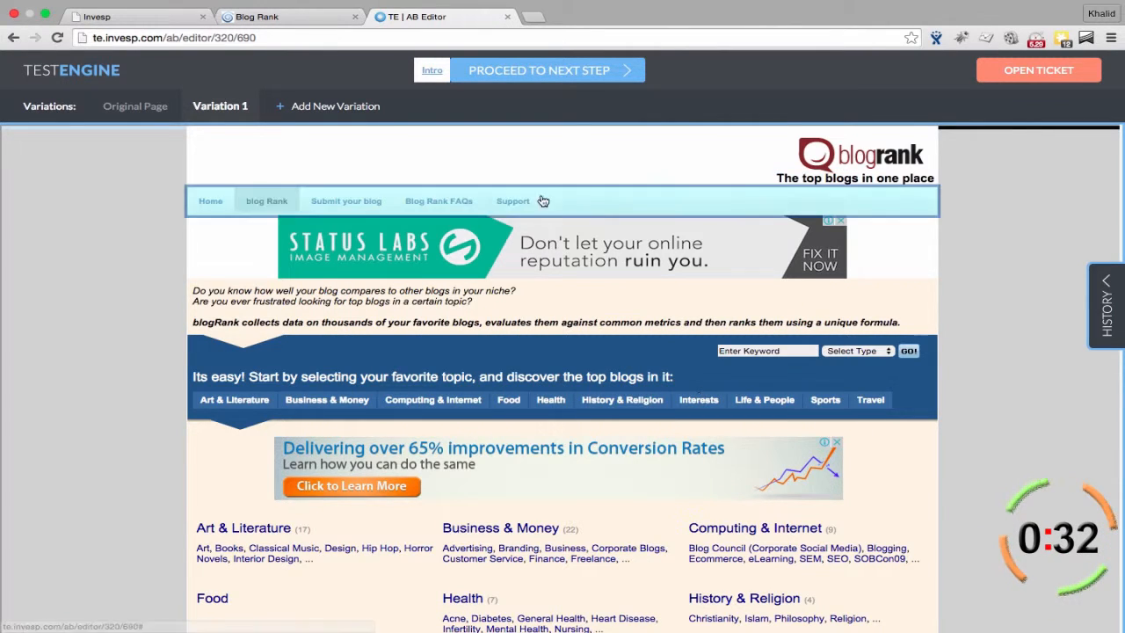
Add a second variation and remove the introductory text block above the blue topic banner from it
{"action": "left_click", "coordinate": [333, 115]}
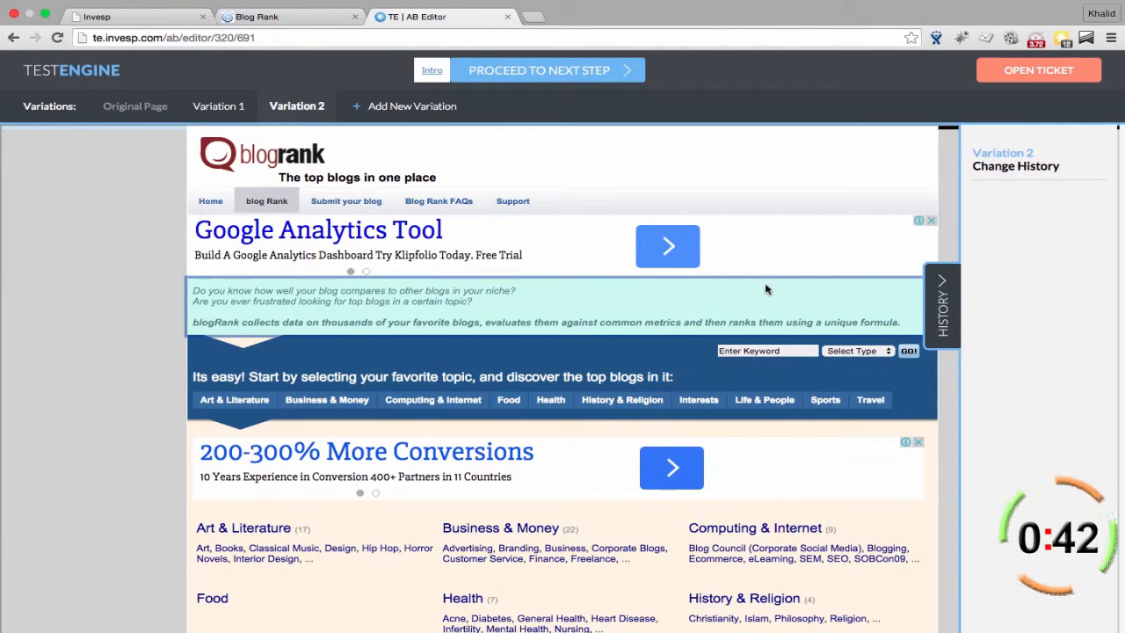
{"action": "left_click", "coordinate": [766, 289]}
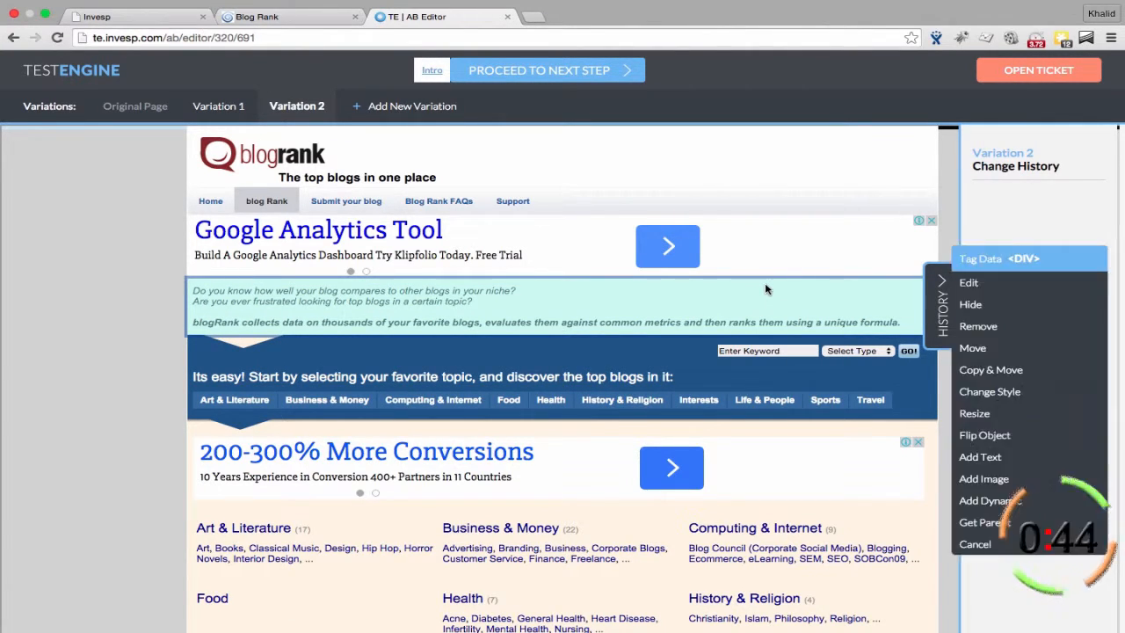
{"action": "left_click", "coordinate": [992, 327]}
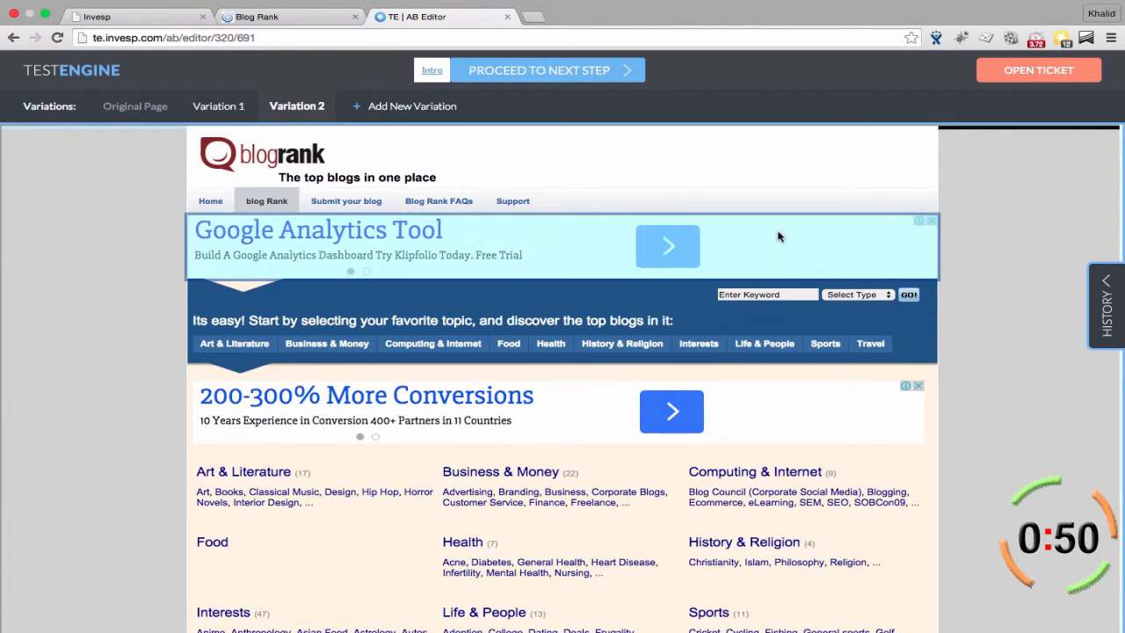
Add a third variation and restyle its introductory text block with font size 16px and font color #FFFFFF
{"action": "left_click", "coordinate": [384, 112]}
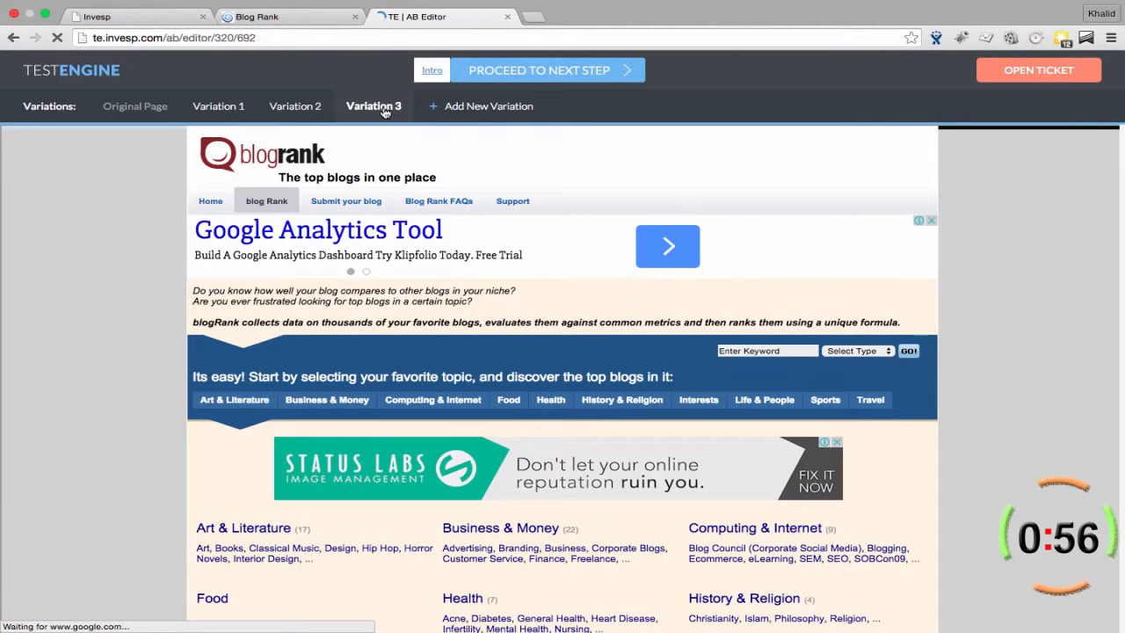
{"action": "left_click", "coordinate": [488, 307]}
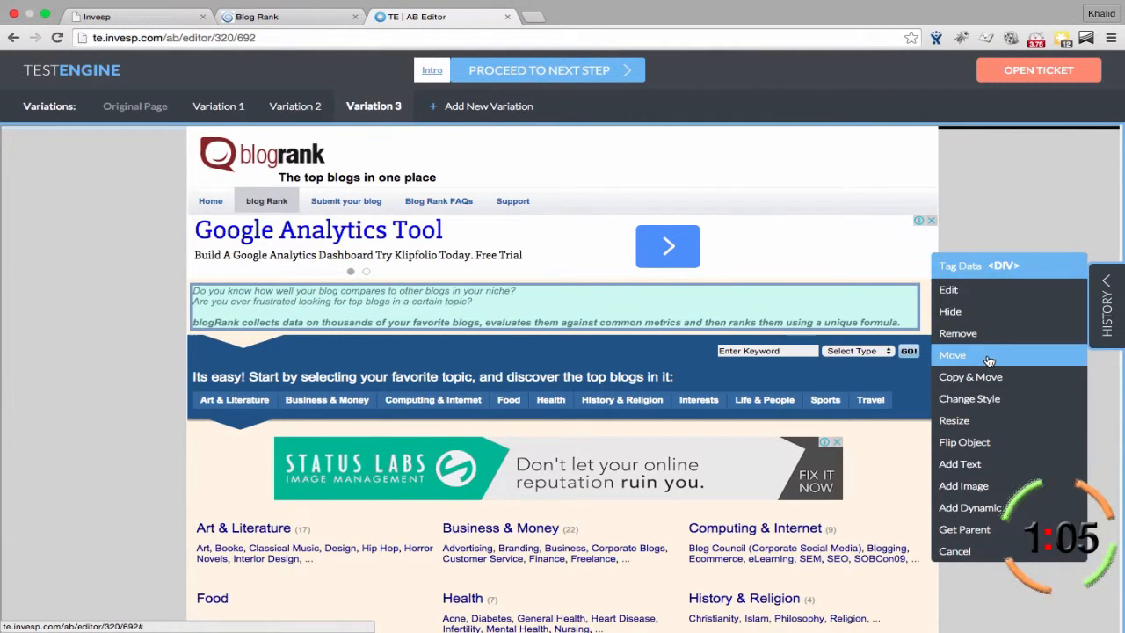
{"action": "left_click", "coordinate": [990, 401]}
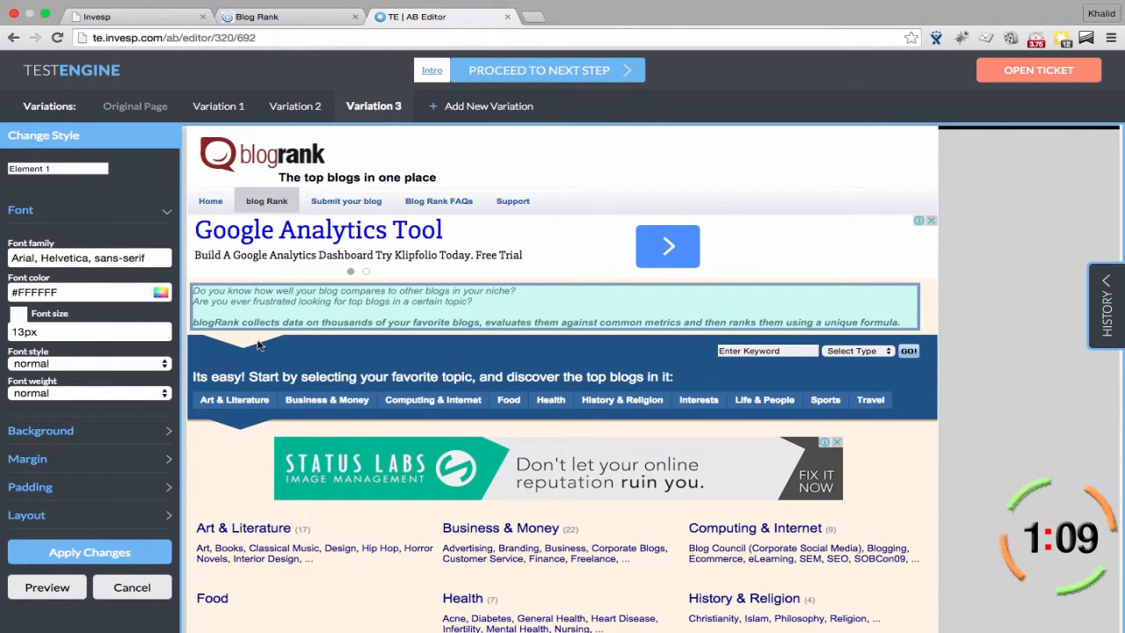
{"action": "left_click", "coordinate": [20, 331]}
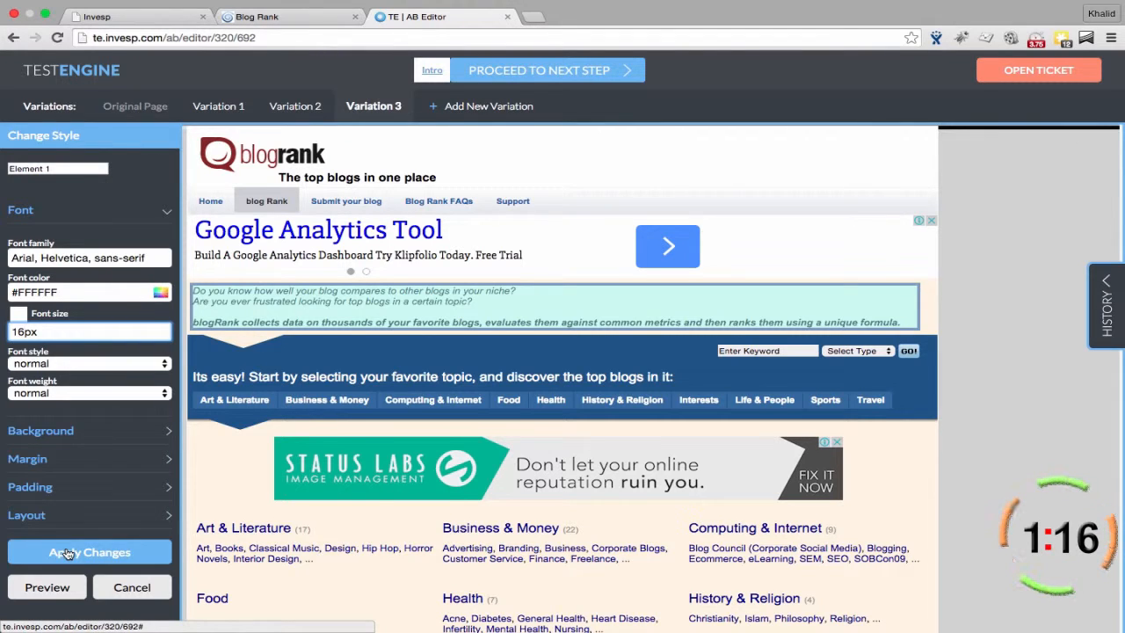
{"action": "left_click", "coordinate": [66, 552]}
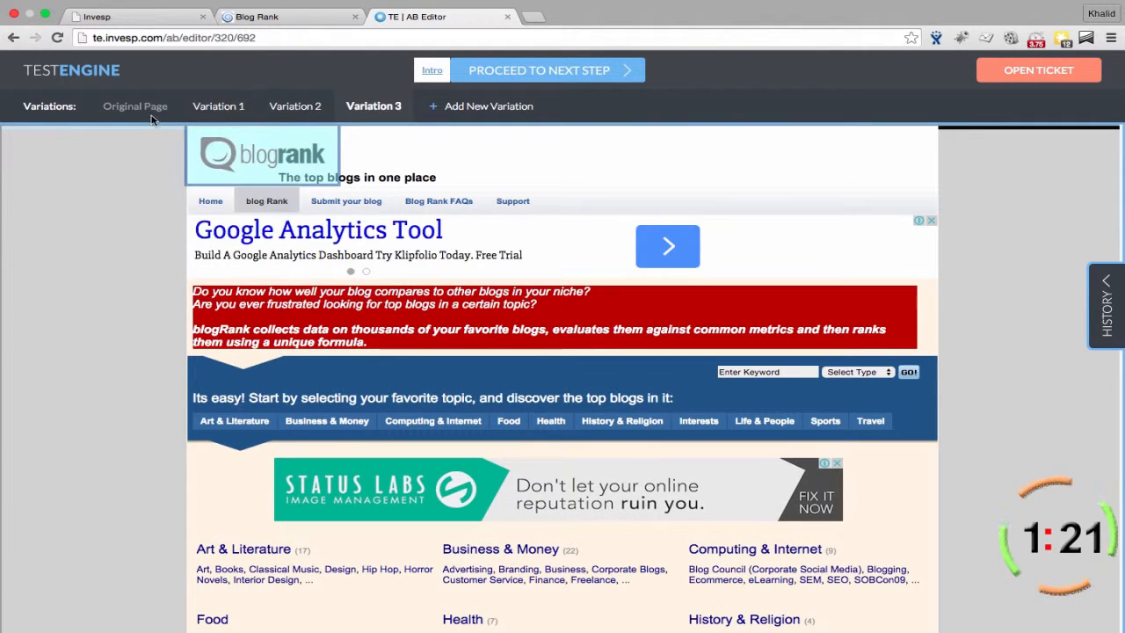
Proceed to the test's goal selection and copy the address of the Blog Rank Art & Literature page
{"action": "mouse_move", "coordinate": [222, 121]}
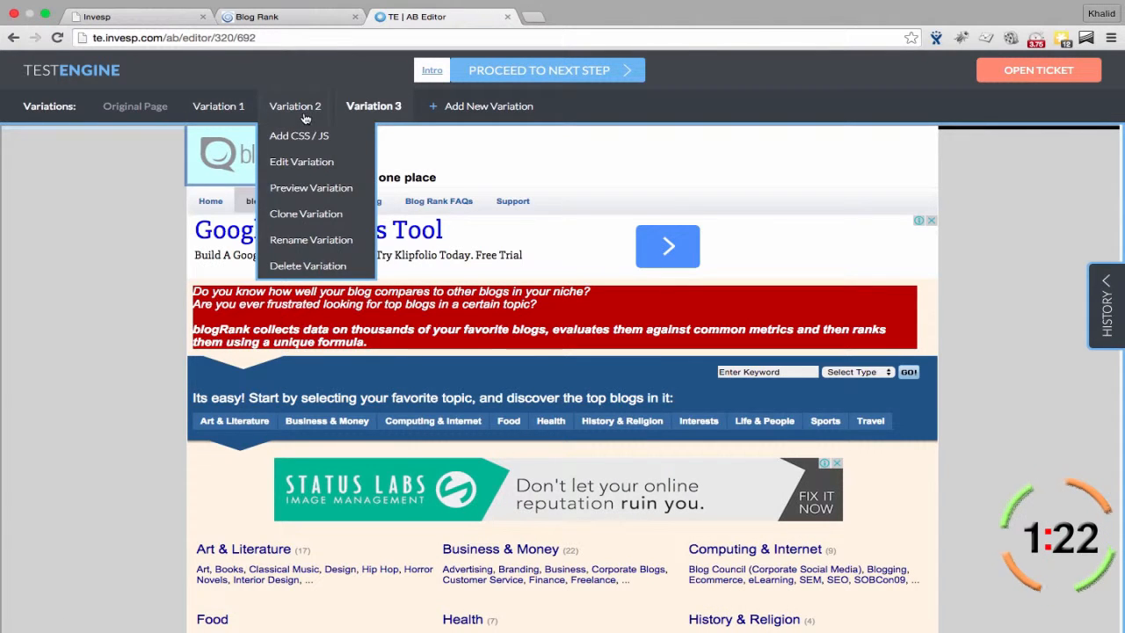
{"action": "left_click", "coordinate": [510, 76]}
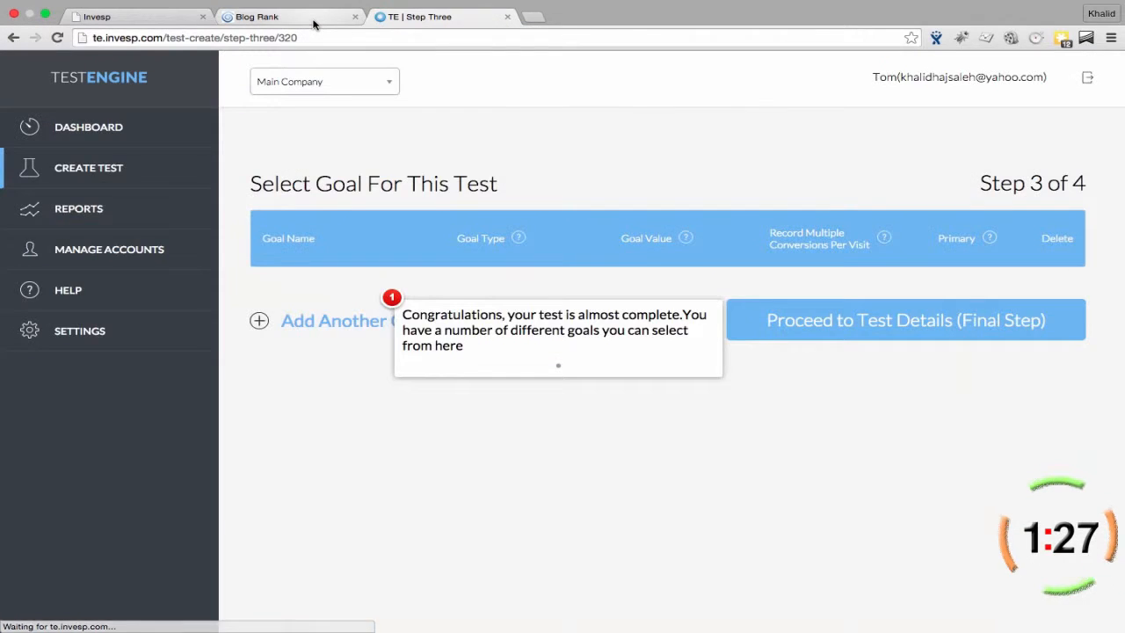
{"action": "left_click", "coordinate": [318, 17]}
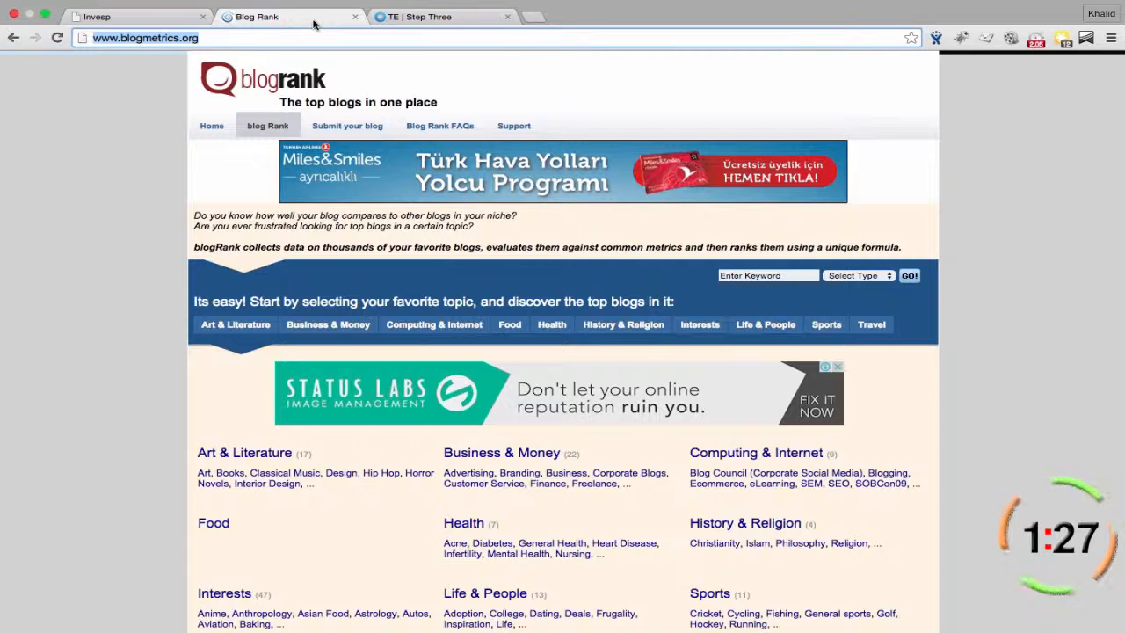
{"action": "left_click", "coordinate": [244, 332]}
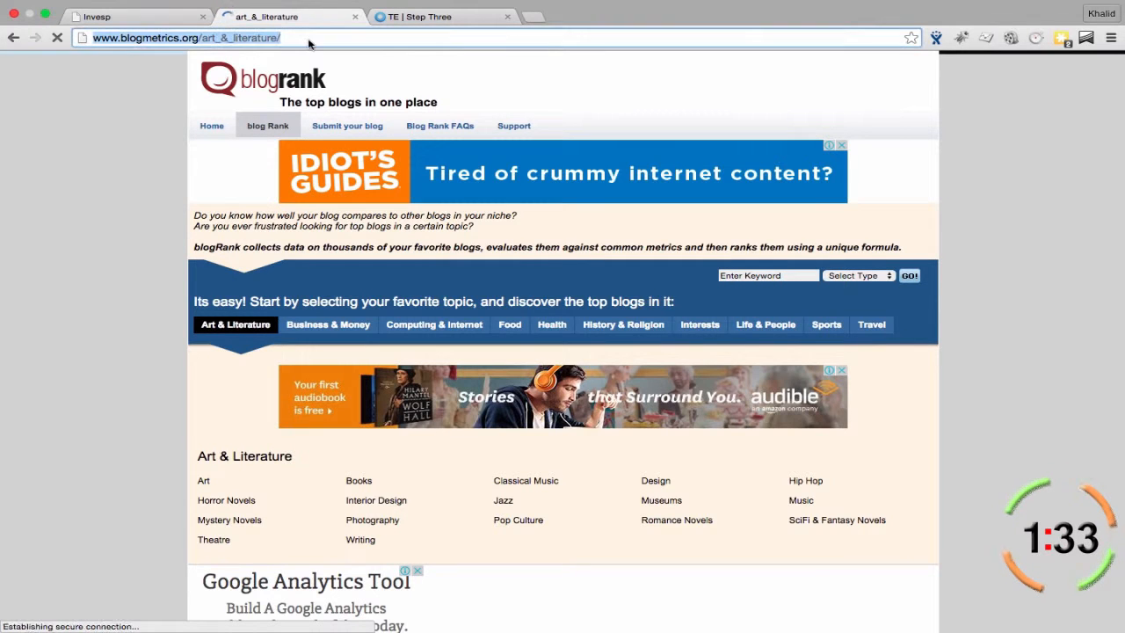
{"action": "left_click", "coordinate": [244, 38]}
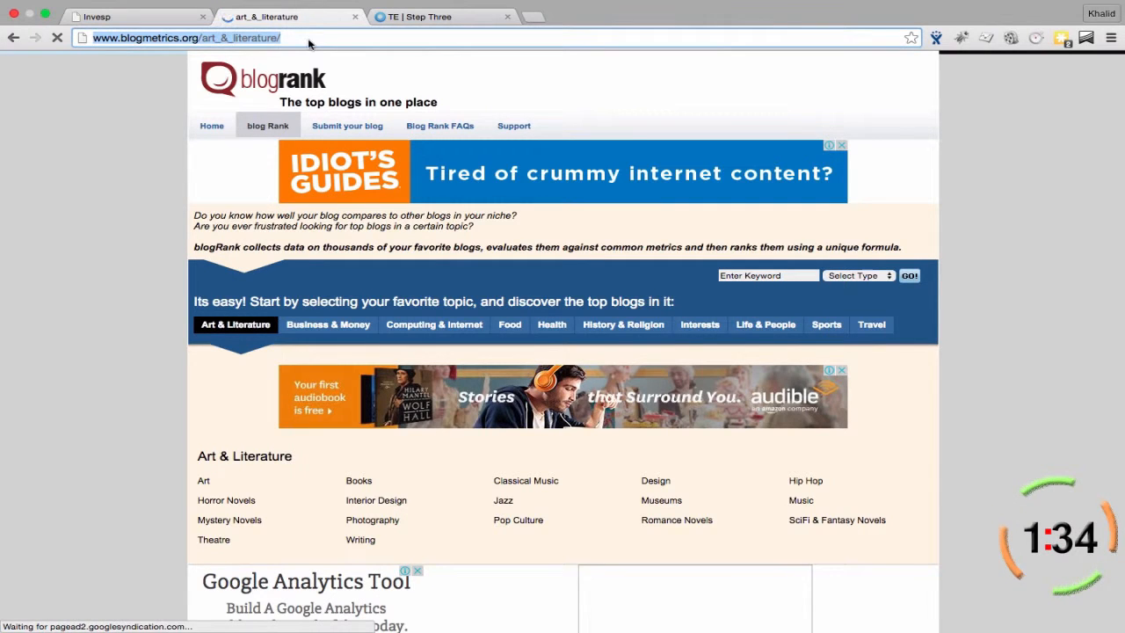
Add Goal 1 as a visit to the copied Art & Literature URL and mark it as the primary goal
{"action": "left_click", "coordinate": [457, 17]}
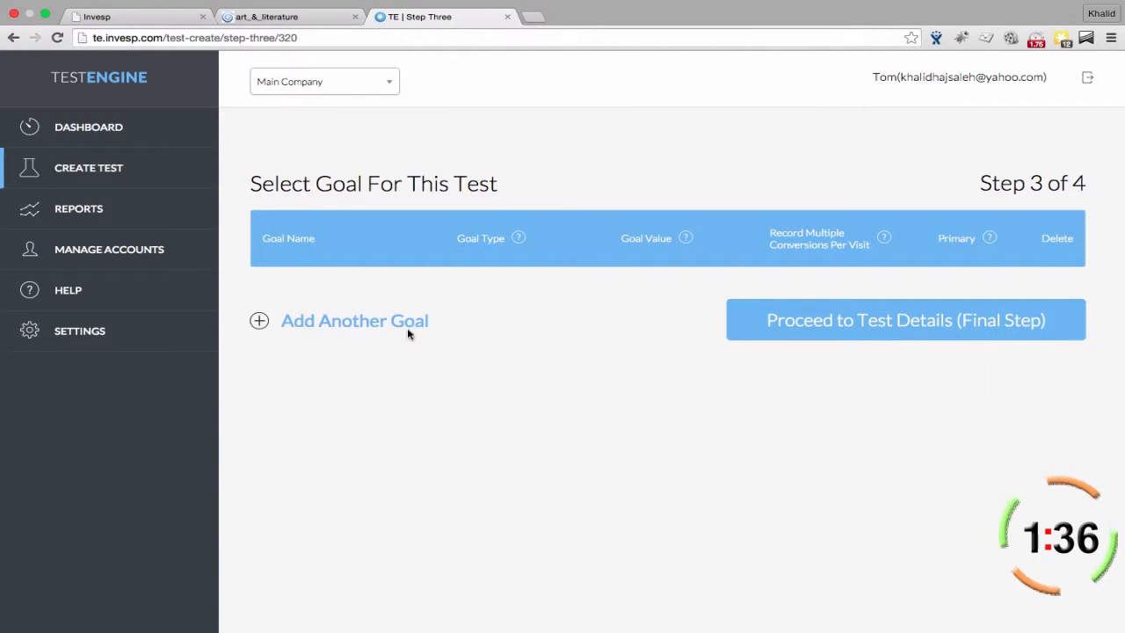
{"action": "left_click", "coordinate": [392, 326]}
{"action": "left_click", "coordinate": [648, 296]}
{"action": "key", "text": "super+v"}
{"action": "left_click", "coordinate": [968, 295]}
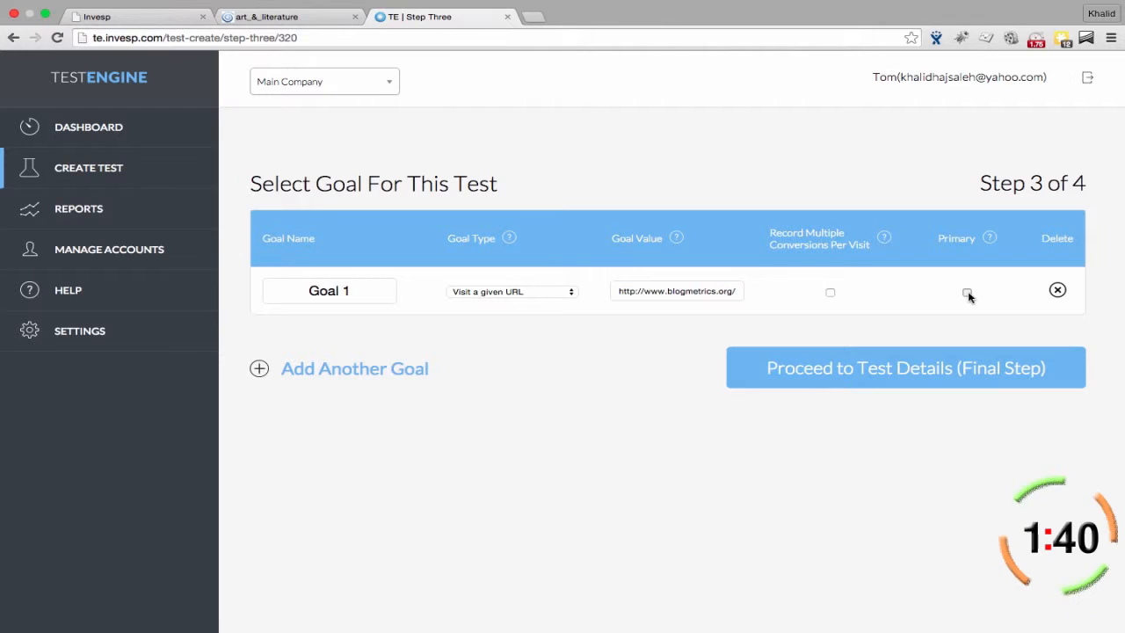
Add Goal 2 as a visit to the Blog Rank Business & Money page, using that page's copied address as goal value
{"action": "left_click", "coordinate": [290, 19]}
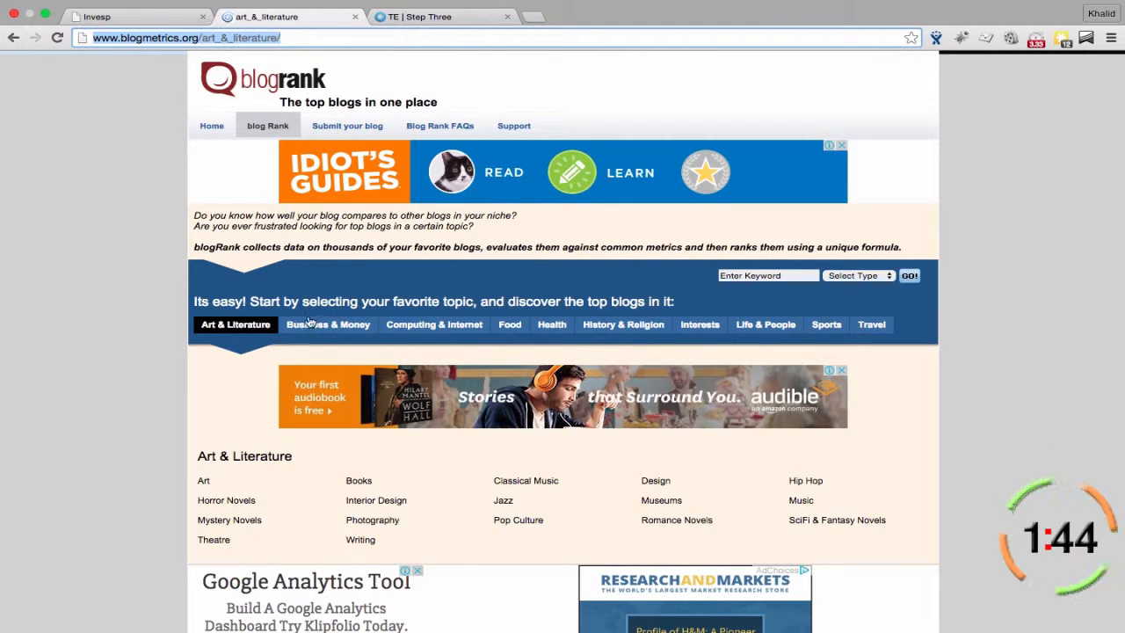
{"action": "left_click", "coordinate": [334, 327]}
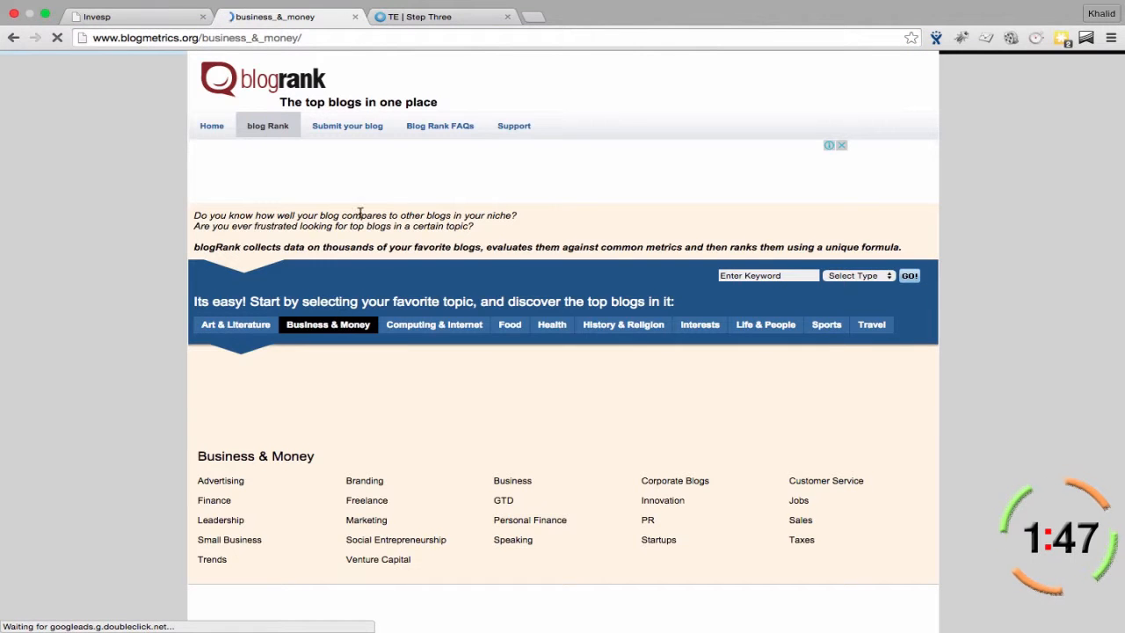
{"action": "left_click", "coordinate": [371, 38]}
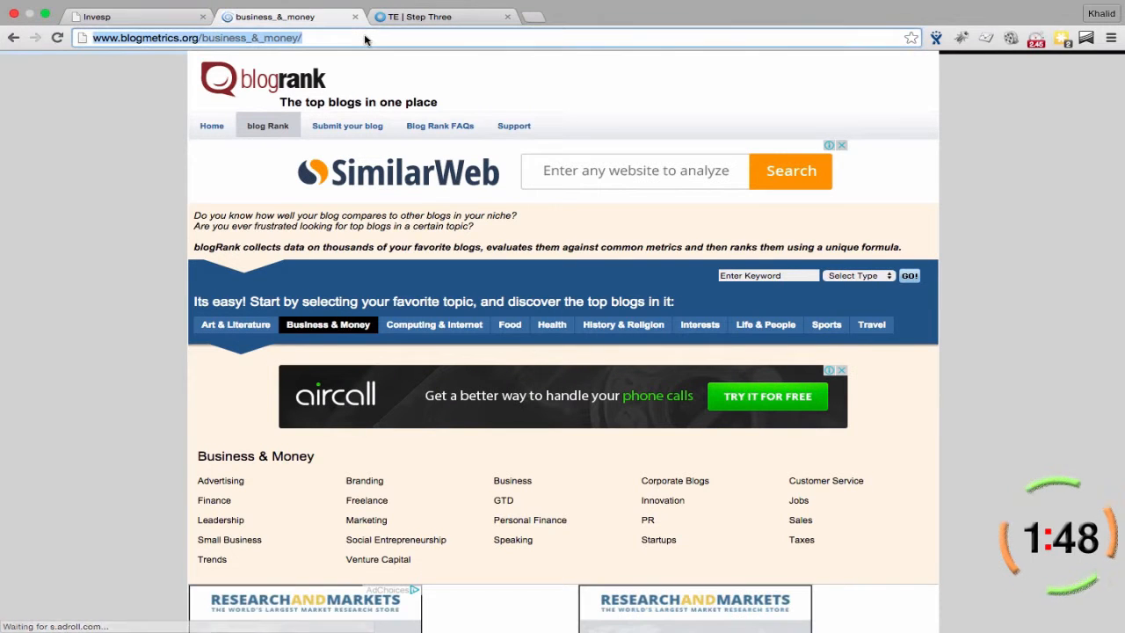
{"action": "left_click", "coordinate": [433, 21]}
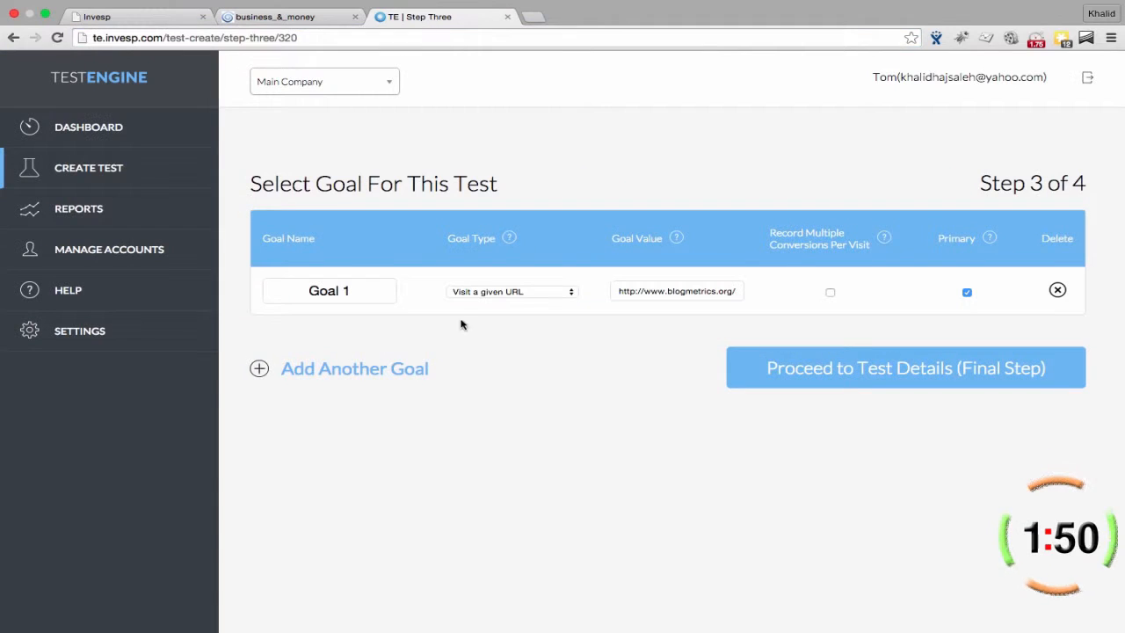
{"action": "left_click", "coordinate": [348, 371]}
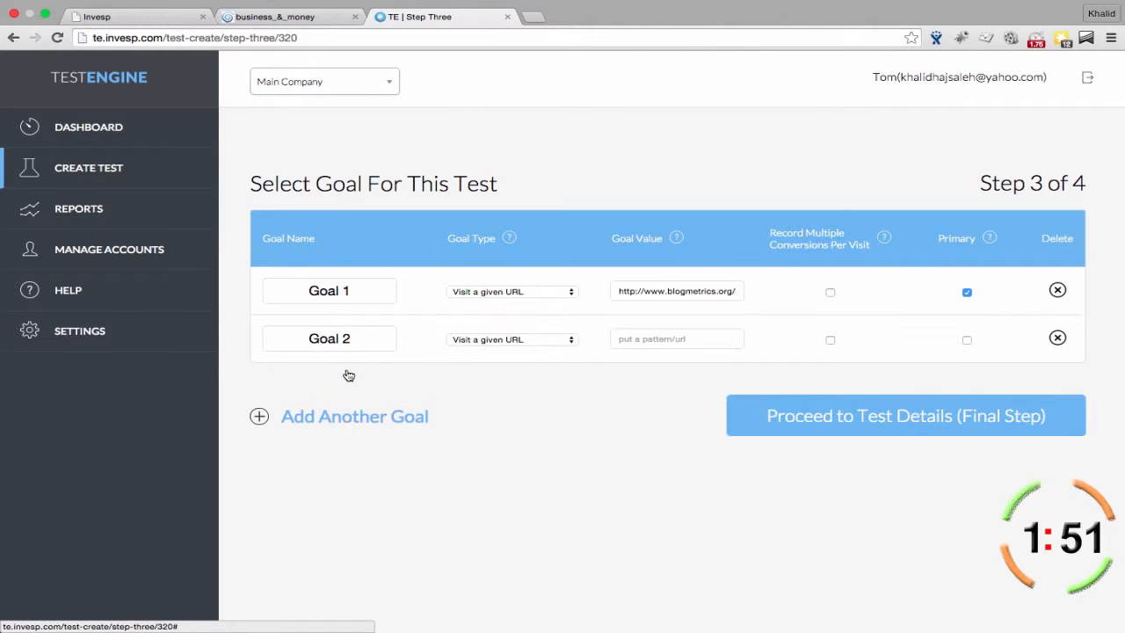
{"action": "left_click", "coordinate": [713, 342]}
{"action": "key", "text": "super+v"}
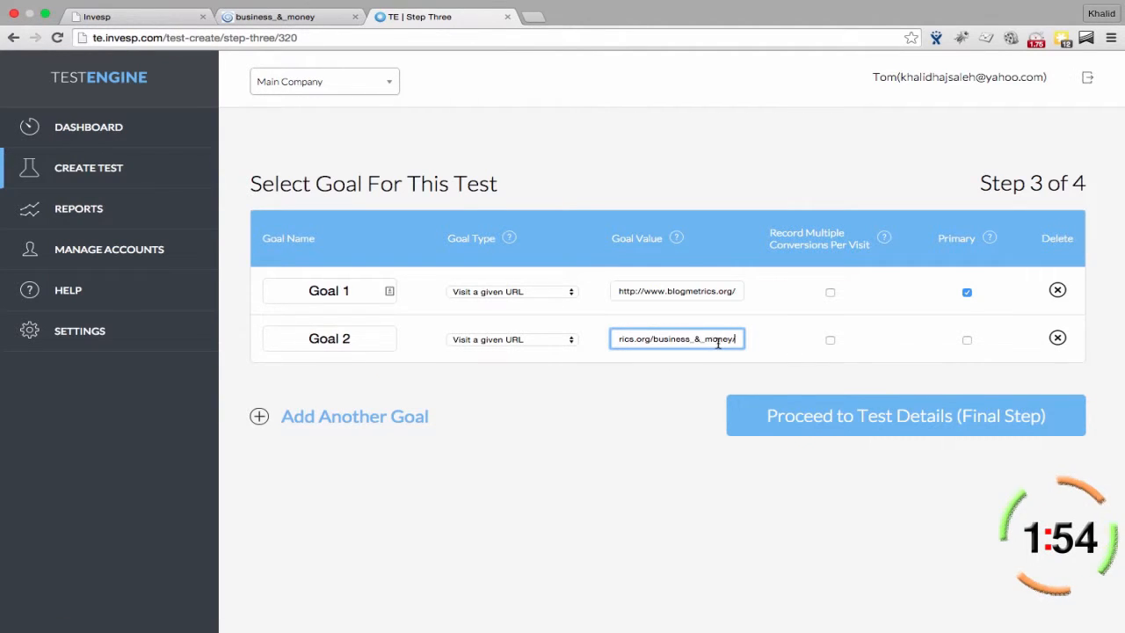
Proceed to the final test details and copy the Pii Testing Engine code for the site
{"action": "left_click", "coordinate": [899, 426]}
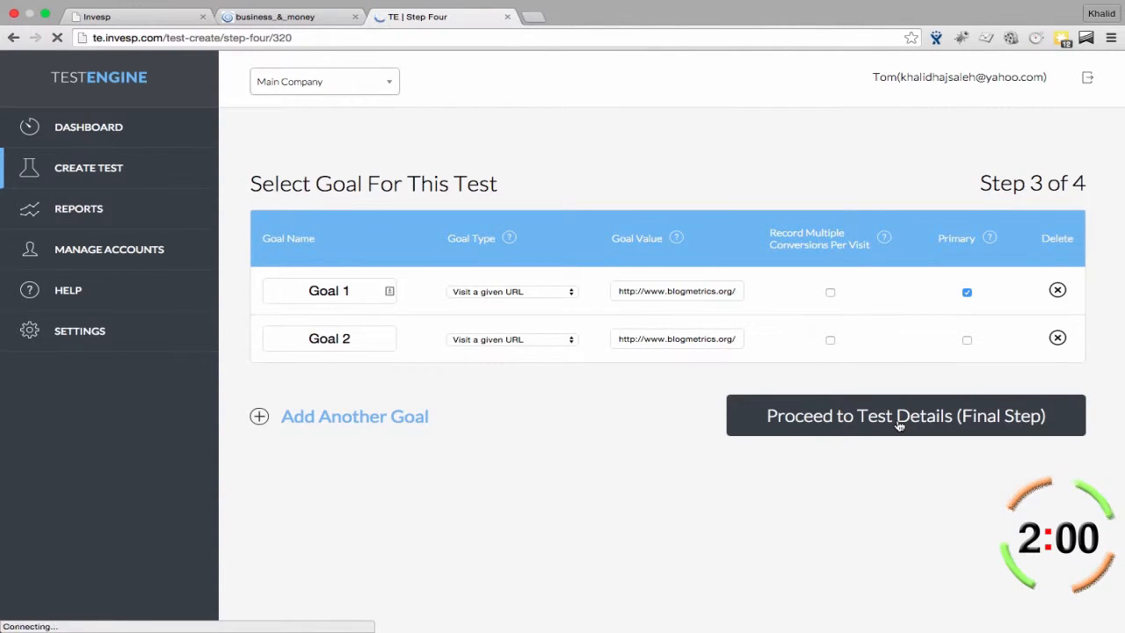
{"action": "scroll", "coordinate": [678, 329], "scroll_direction": "down", "scroll_amount": 3}
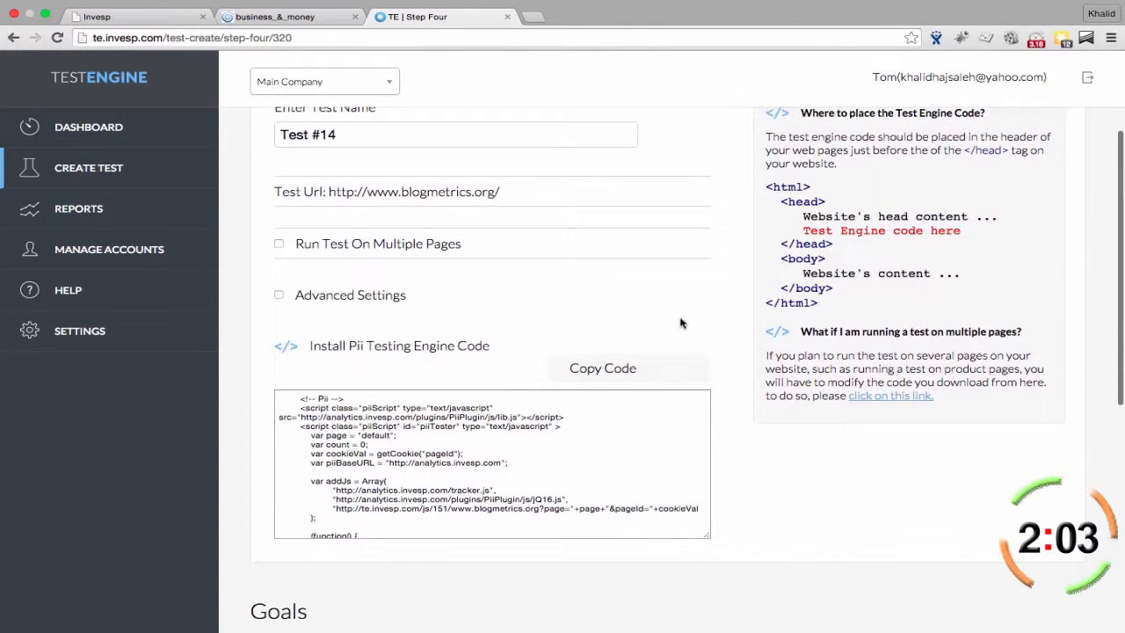
{"action": "left_click", "coordinate": [601, 376]}
{"action": "key", "text": "super+c"}
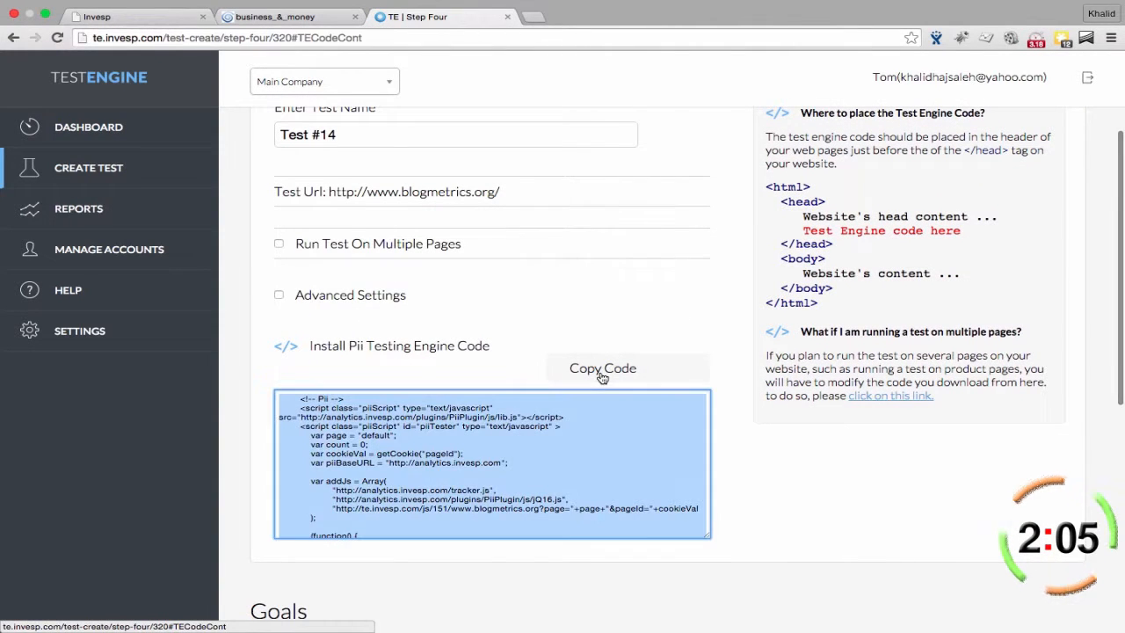
Switch to FileZilla and open index.php from the remote rt_pixel folder for editing, discarding the local copy and downloading it anew
{"action": "key", "text": "super+Tab"}
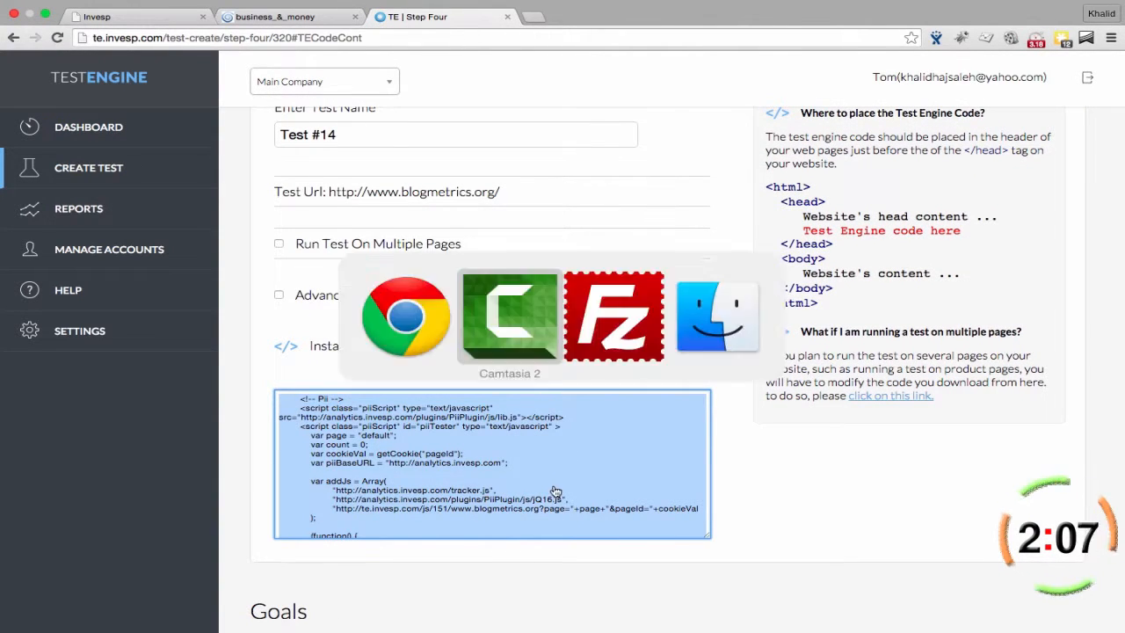
{"action": "key", "text": "super+Tab"}
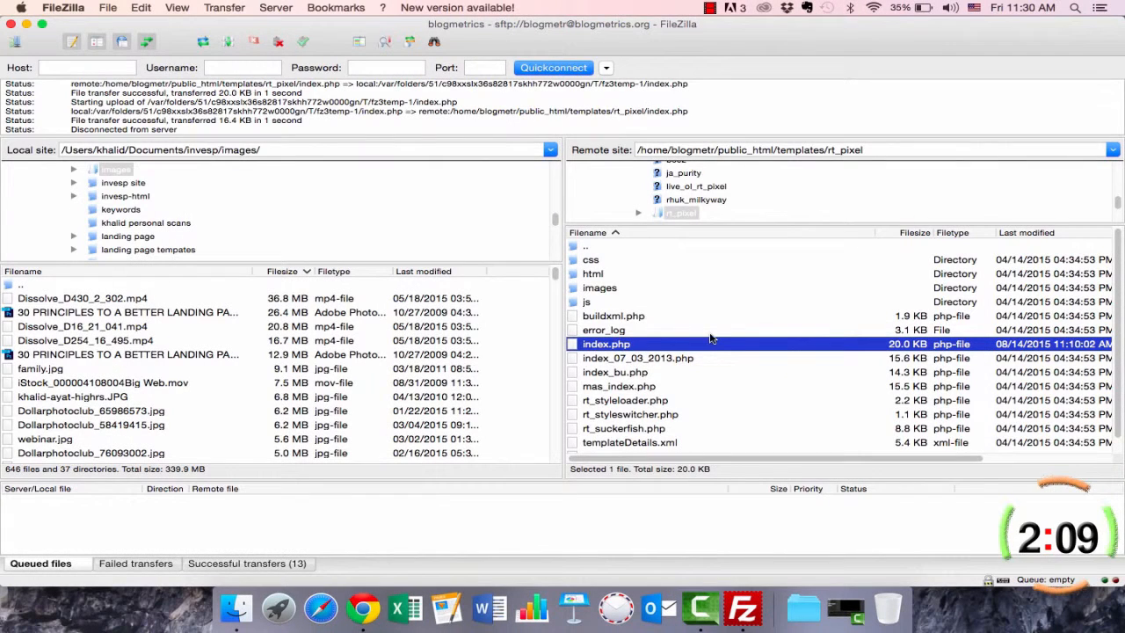
{"action": "right_click", "coordinate": [639, 348]}
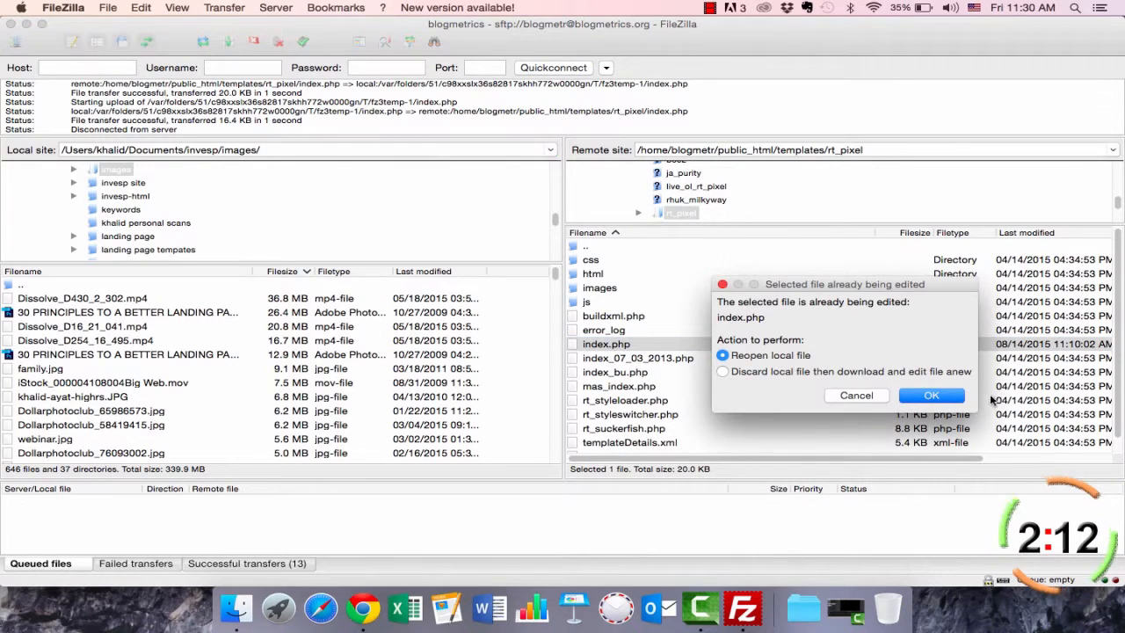
{"action": "left_click", "coordinate": [870, 372]}
{"action": "left_click", "coordinate": [945, 401]}
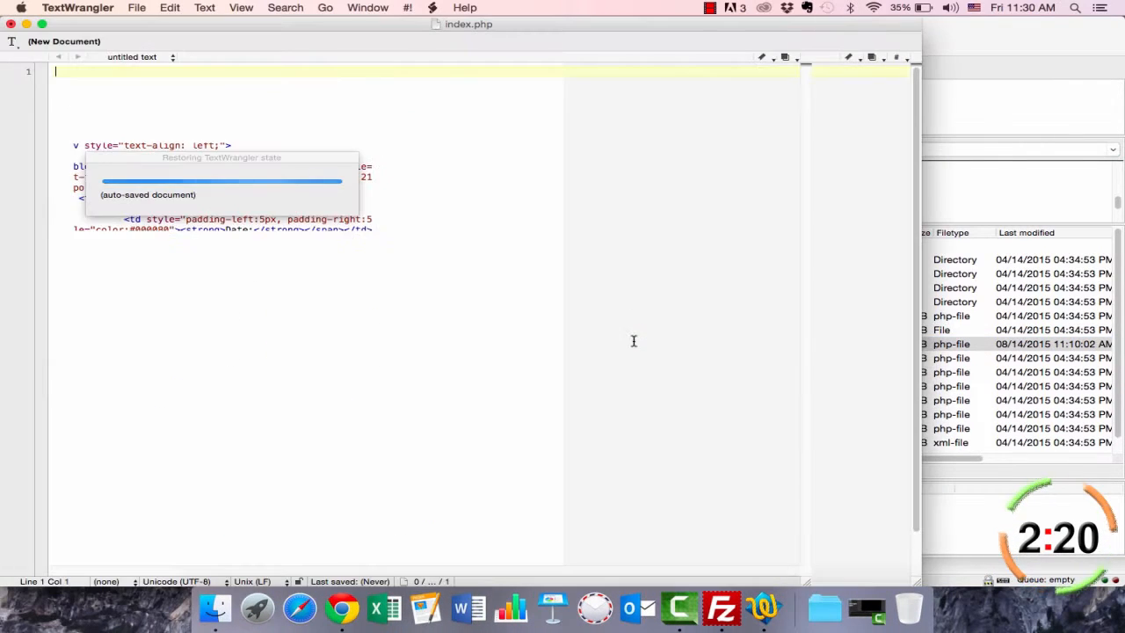
Find "</head" in index.php and paste the copied Pii code on a new line just before the closing head tag
{"action": "key", "text": "super+f"}
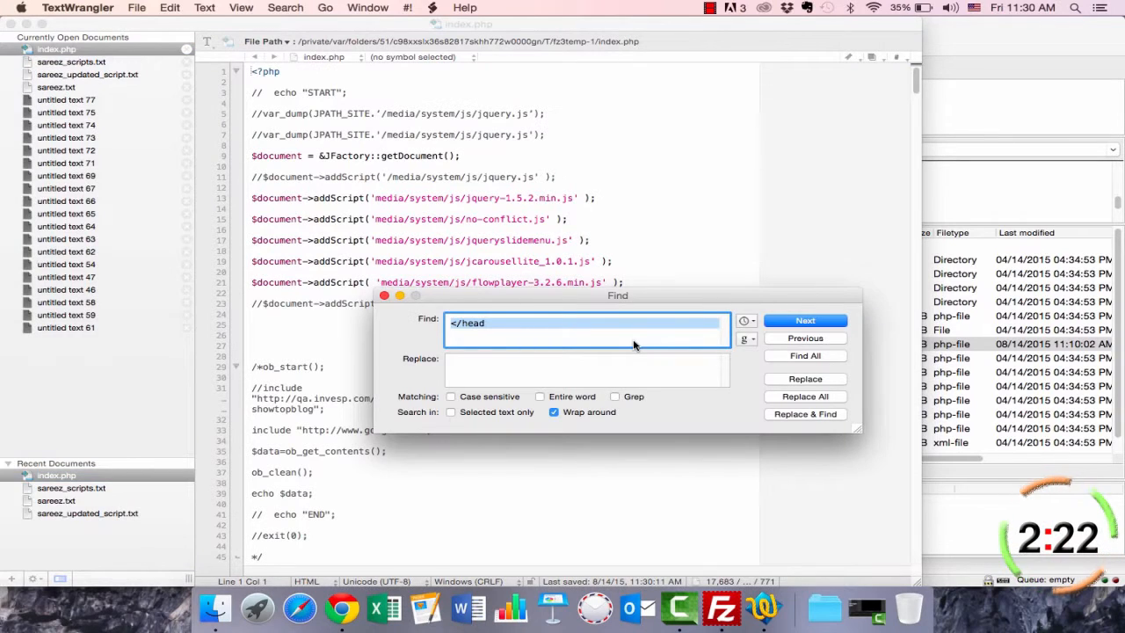
{"action": "key", "text": "Return"}
{"action": "key", "text": "Up"}
{"action": "key", "text": "Return"}
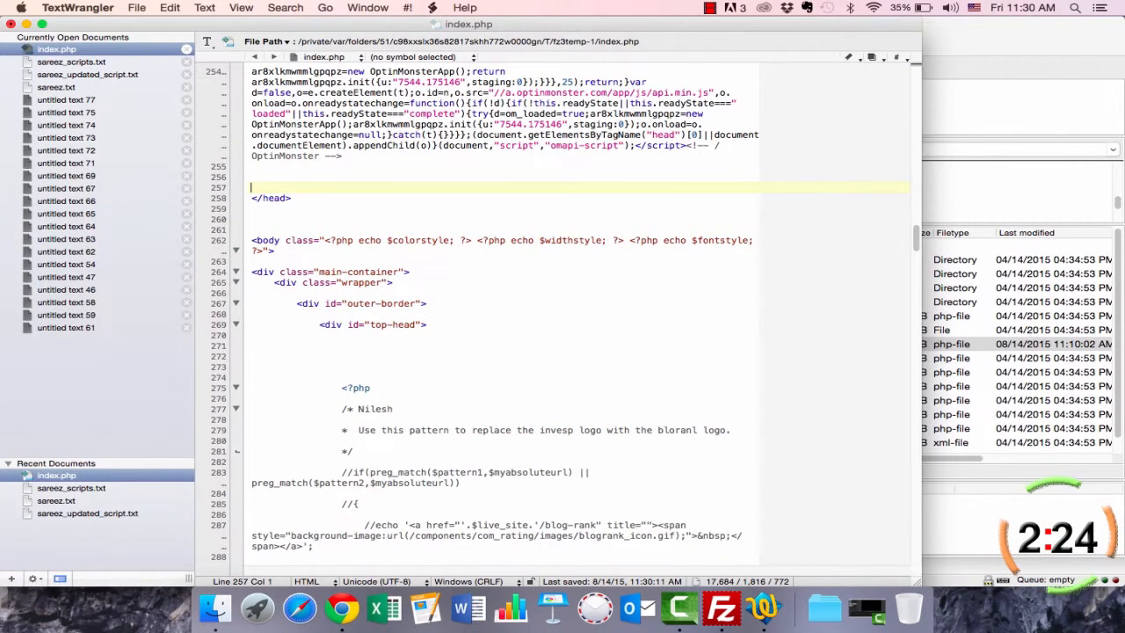
{"action": "key", "text": "super+v"}
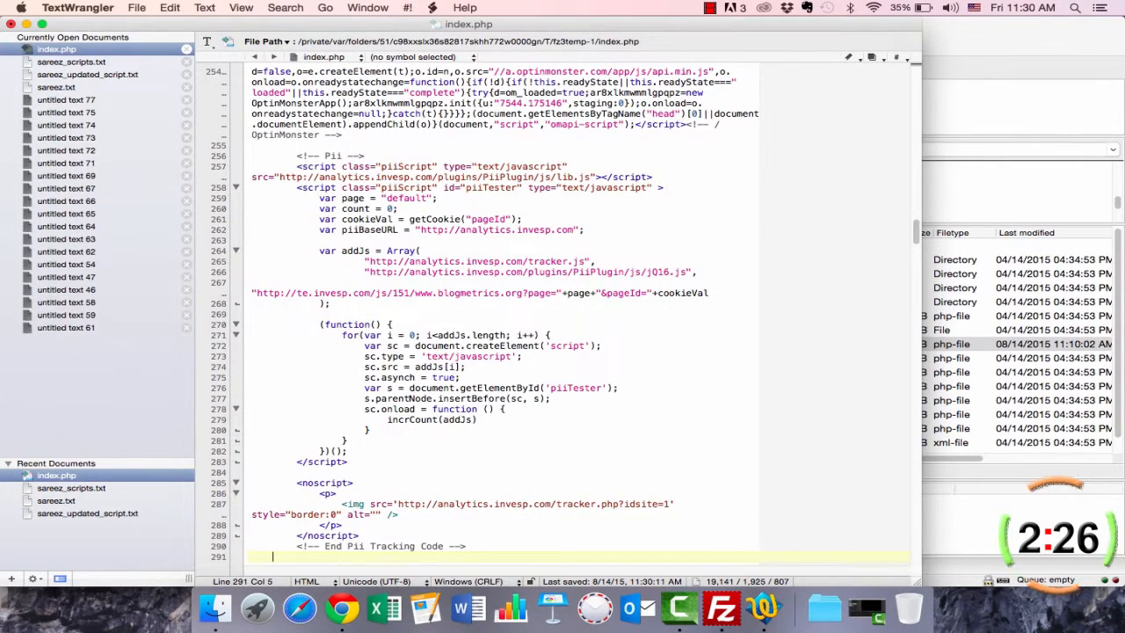
Save index.php and upload the changed file back to the server through FileZilla
{"action": "key", "text": "super+s"}
{"action": "key", "text": "super+Tab"}
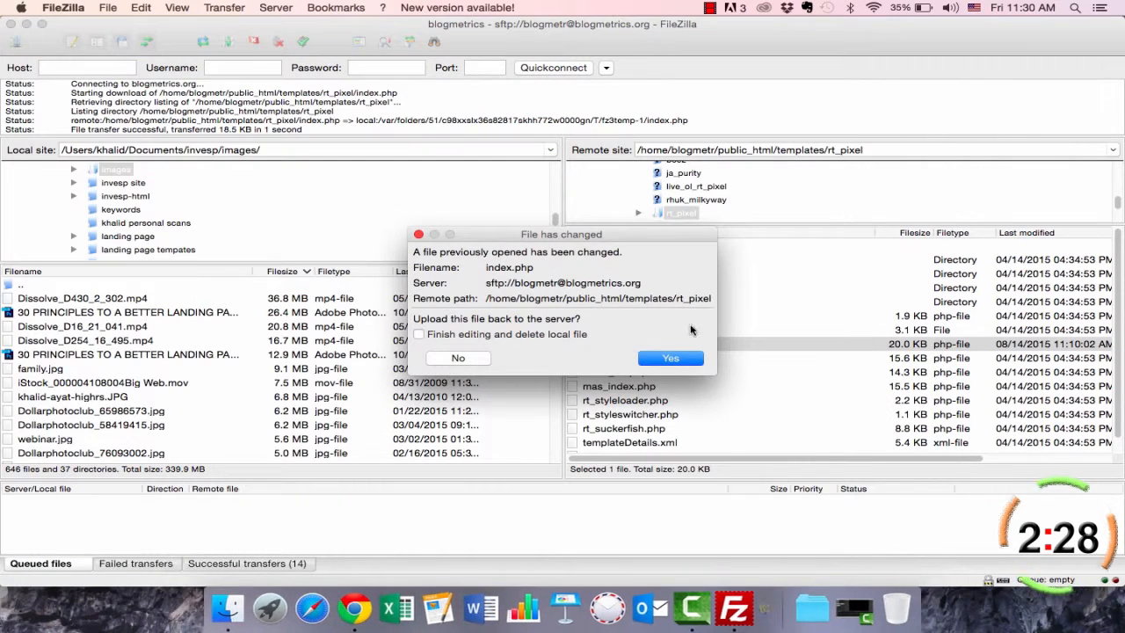
{"action": "left_click", "coordinate": [675, 358]}
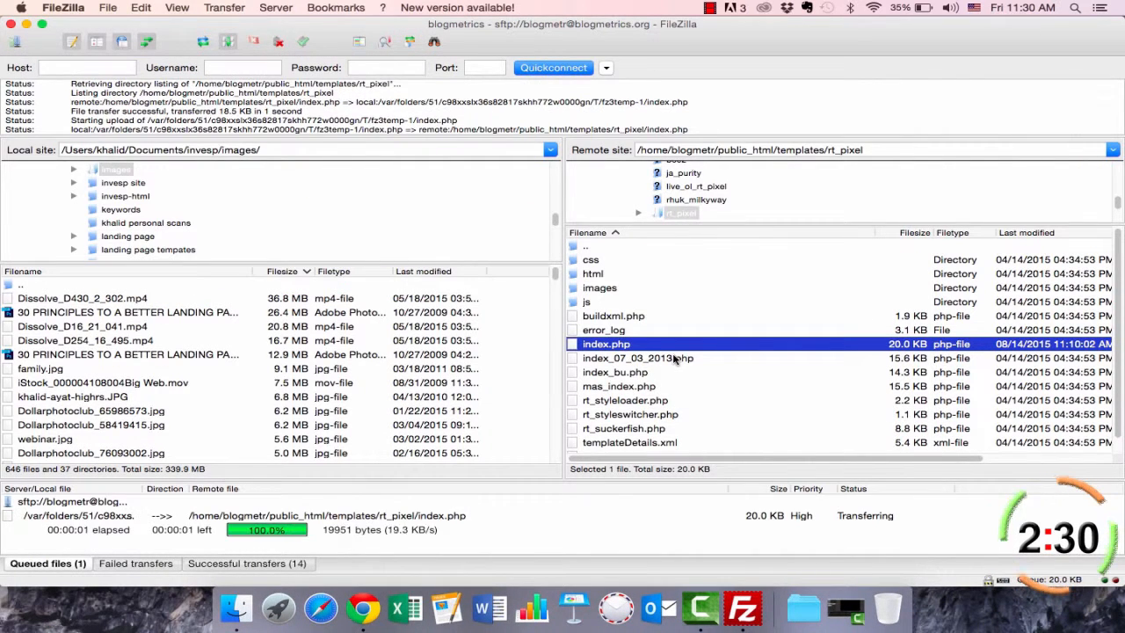
Return to the test details in Chrome and launch the test
{"action": "key", "text": "super+Tab"}
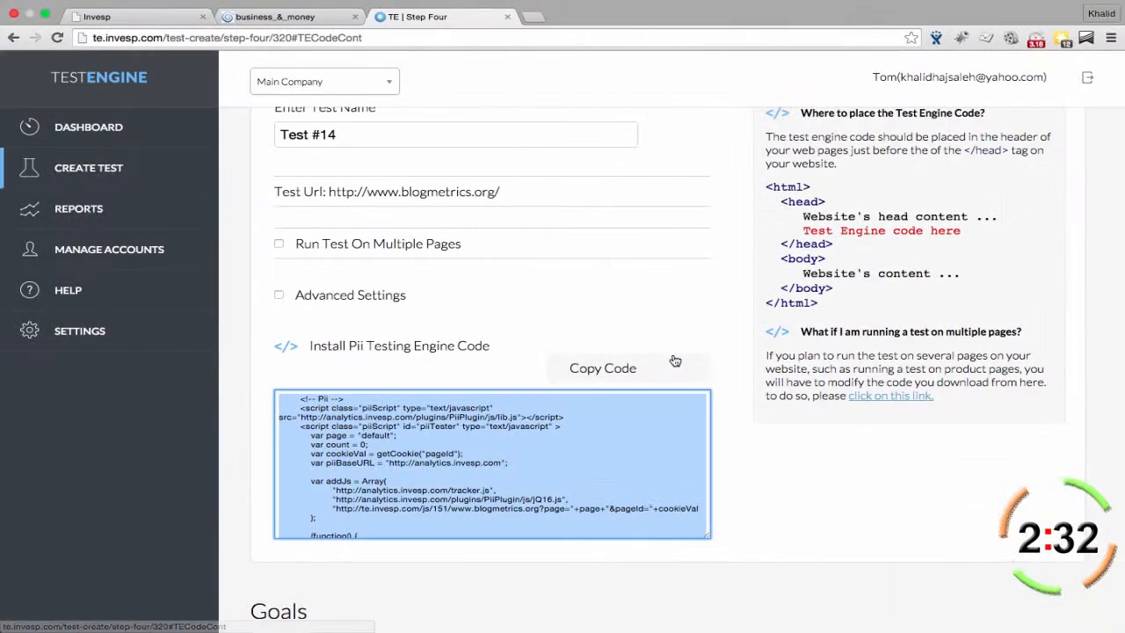
{"action": "scroll", "coordinate": [675, 360], "scroll_direction": "down", "scroll_amount": 10}
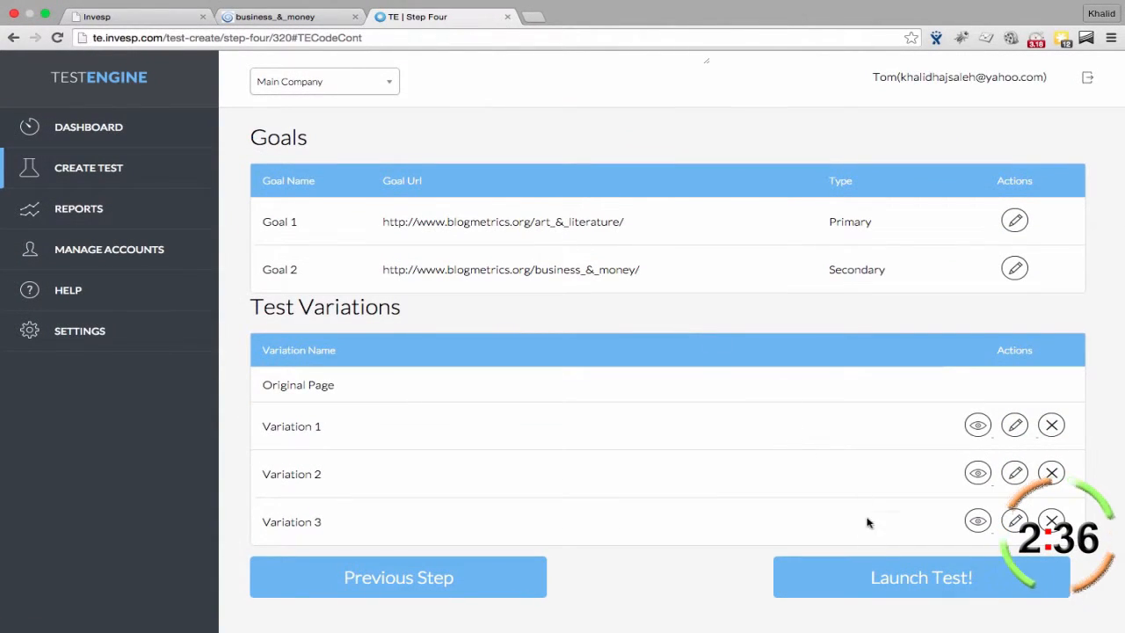
{"action": "left_click", "coordinate": [885, 578]}
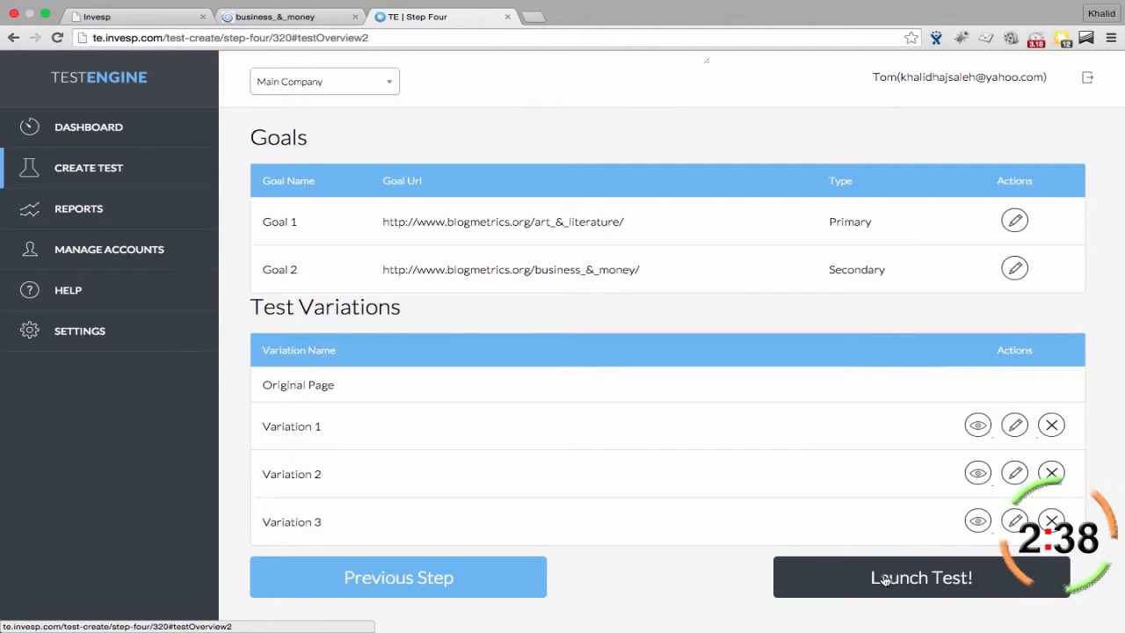